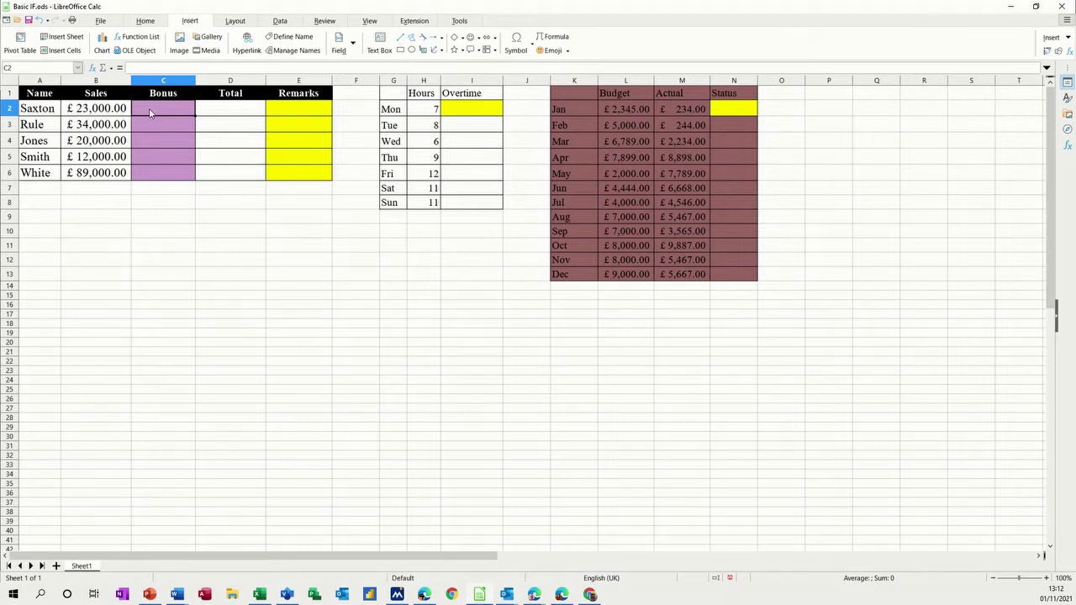
- Enter the formula =IF(B2>21000,B2*10%,0) in the first Bonus cell, C2
{"action": "type", "text": "=if"}
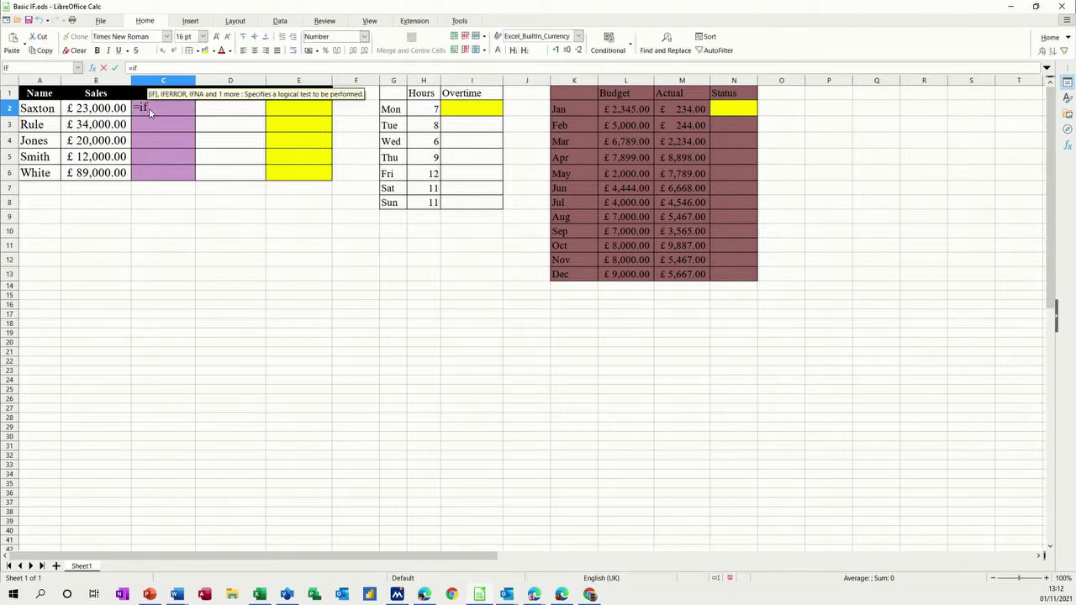
{"action": "type", "text": "("}
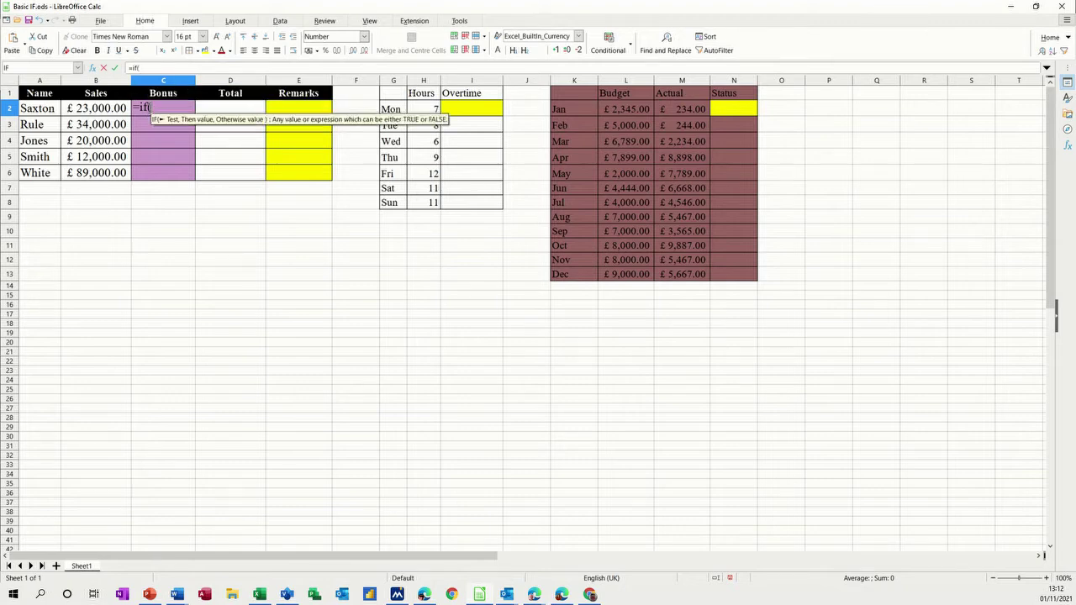
{"action": "left_click", "coordinate": [95, 109]}
{"action": "type", "text": ">"}
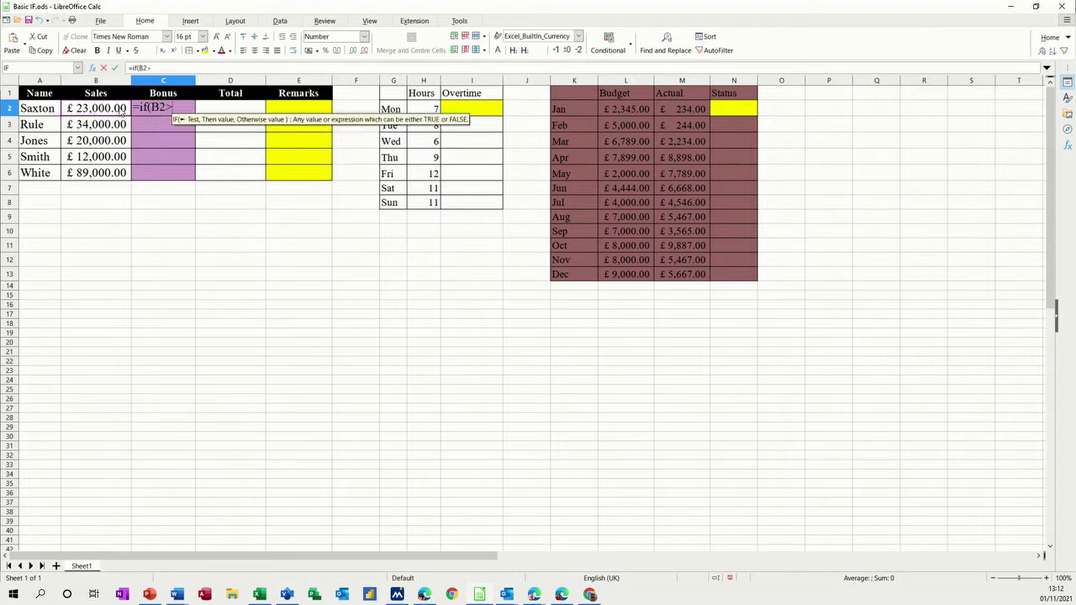
{"action": "type", "text": "21000"}
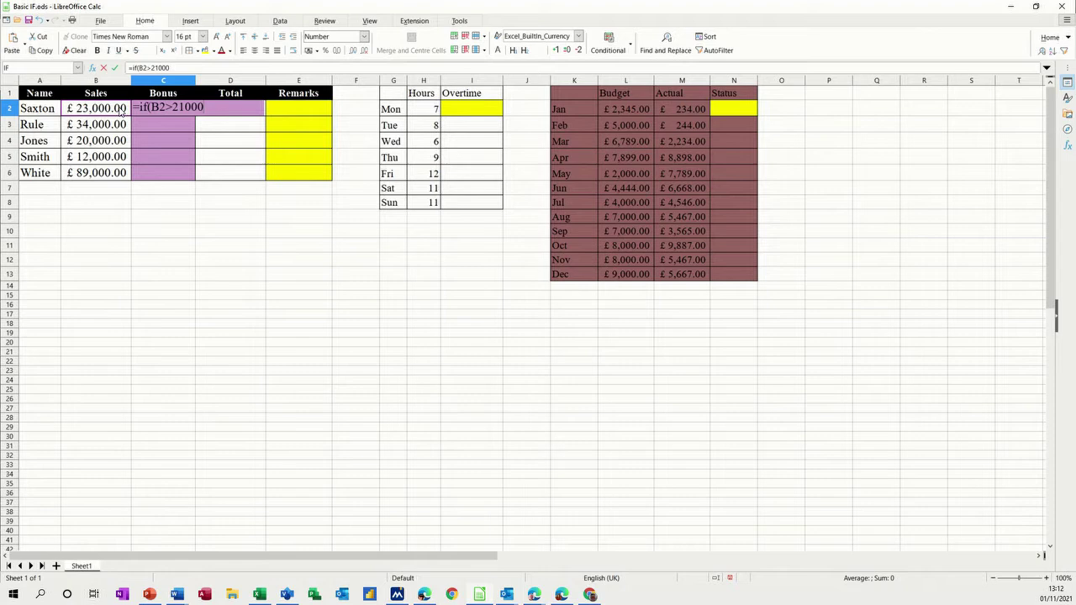
{"action": "type", "text": ","}
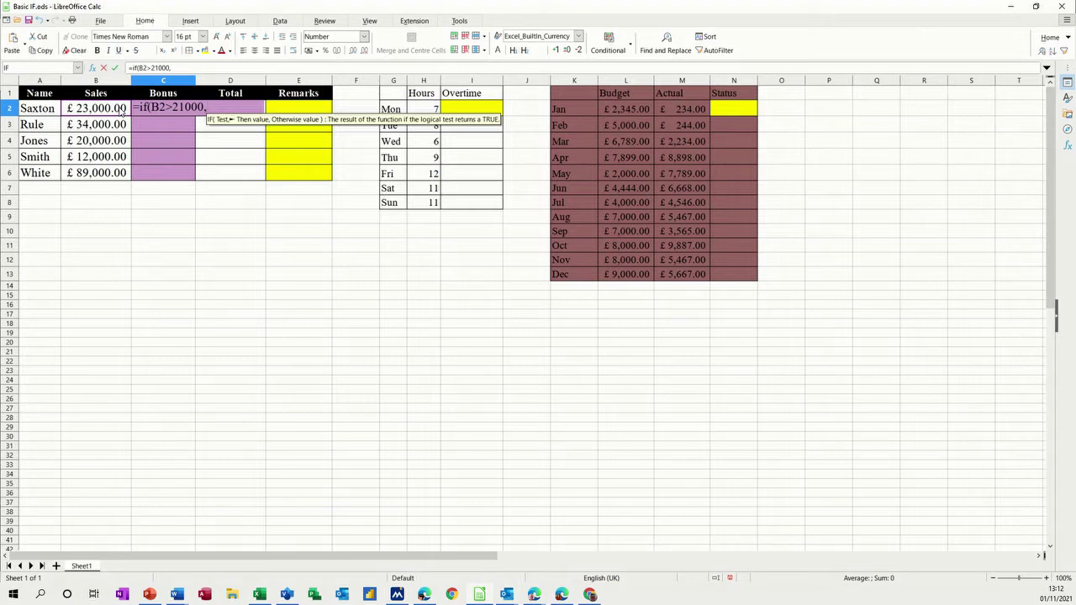
{"action": "left_click", "coordinate": [104, 109]}
{"action": "type", "text": "*"}
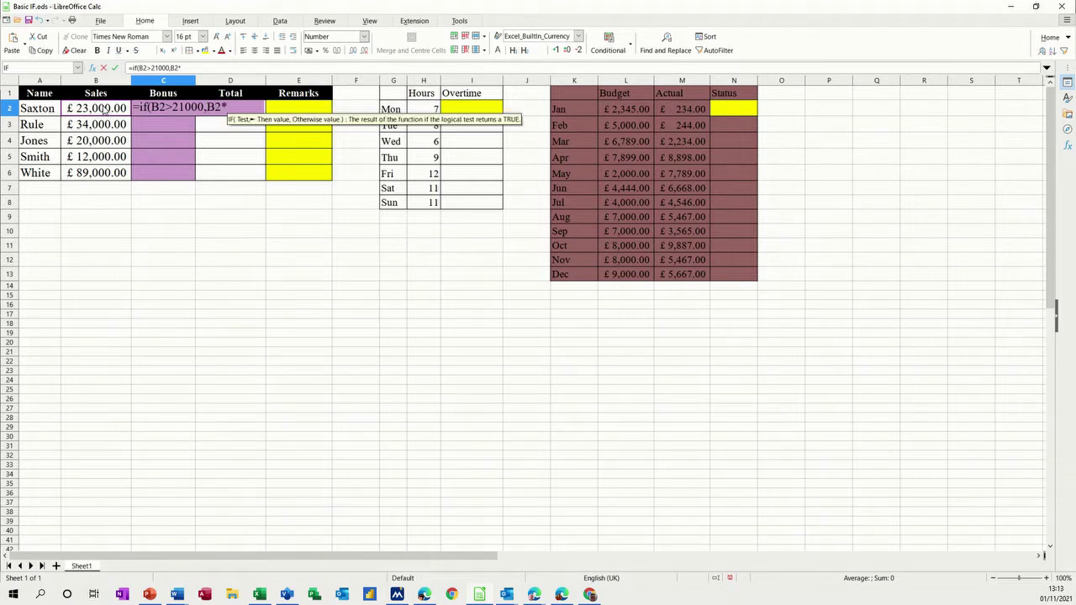
{"action": "type", "text": "10%"}
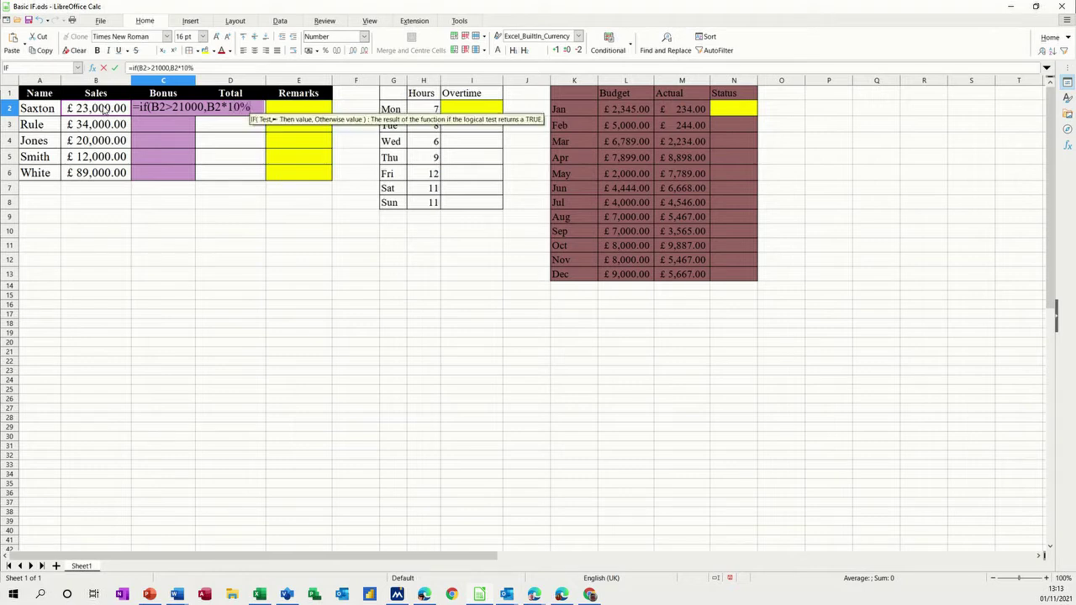
{"action": "type", "text": ","}
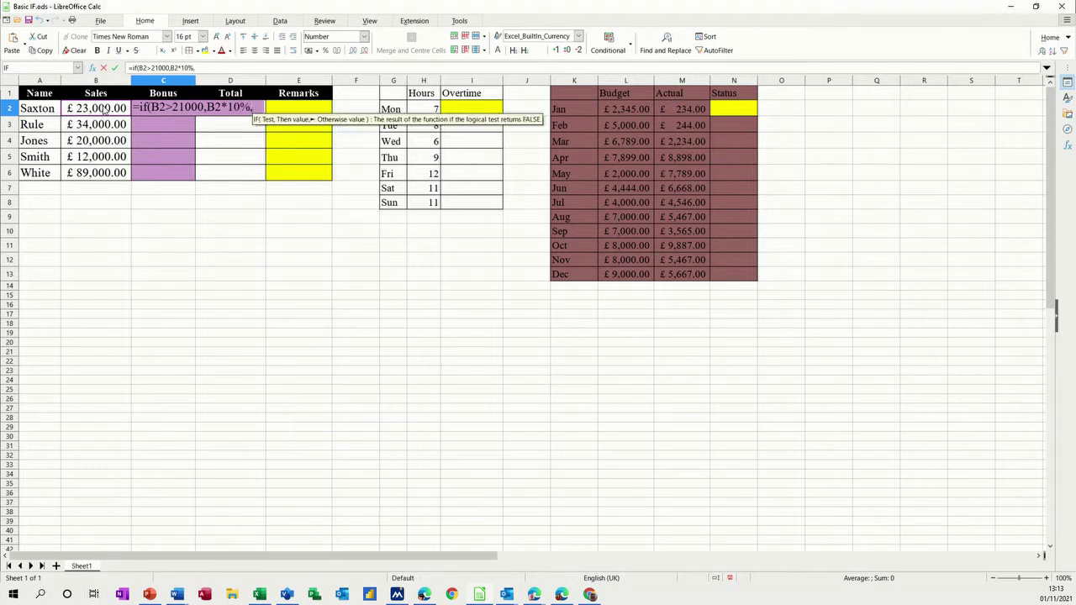
{"action": "type", "text": "0"}
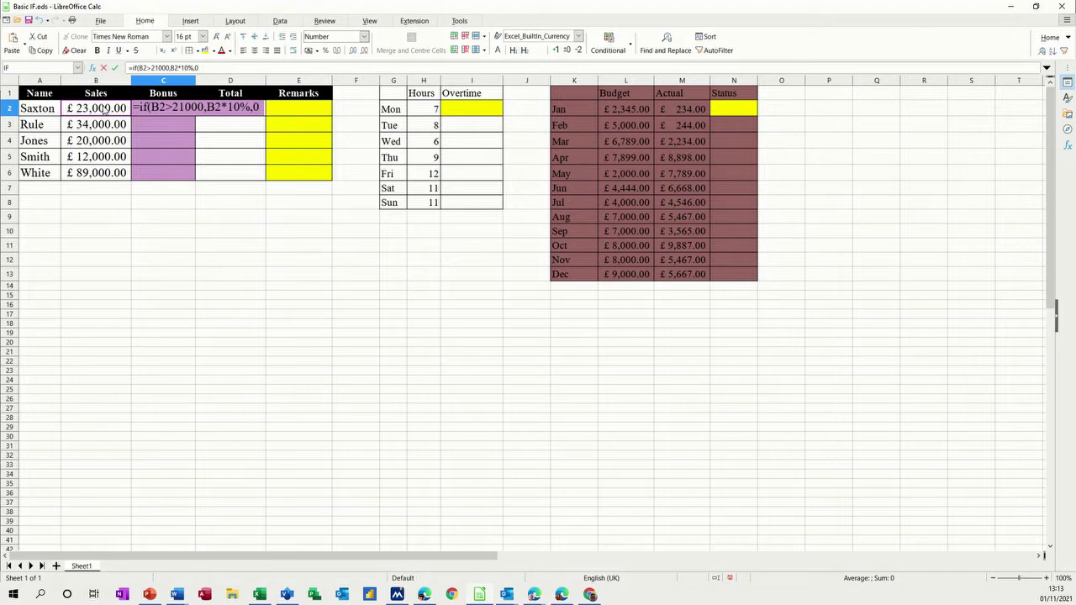
{"action": "type", "text": ")"}
{"action": "left_click", "coordinate": [114, 67]}
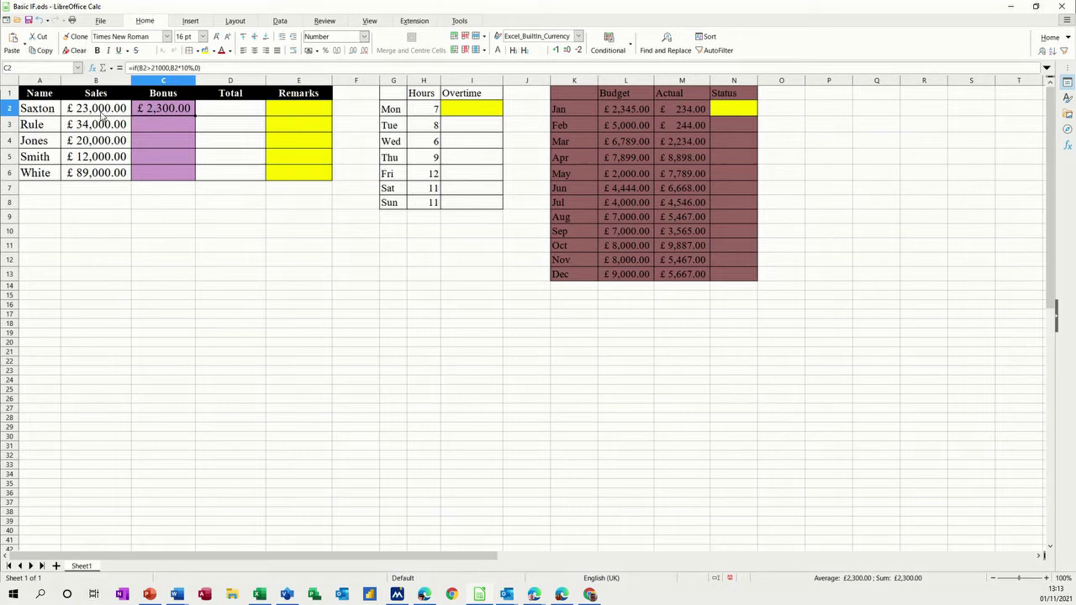
- Total the first row's sales and bonus in cell D2 with =SUM(B2:C2)
{"action": "left_click", "coordinate": [233, 115]}
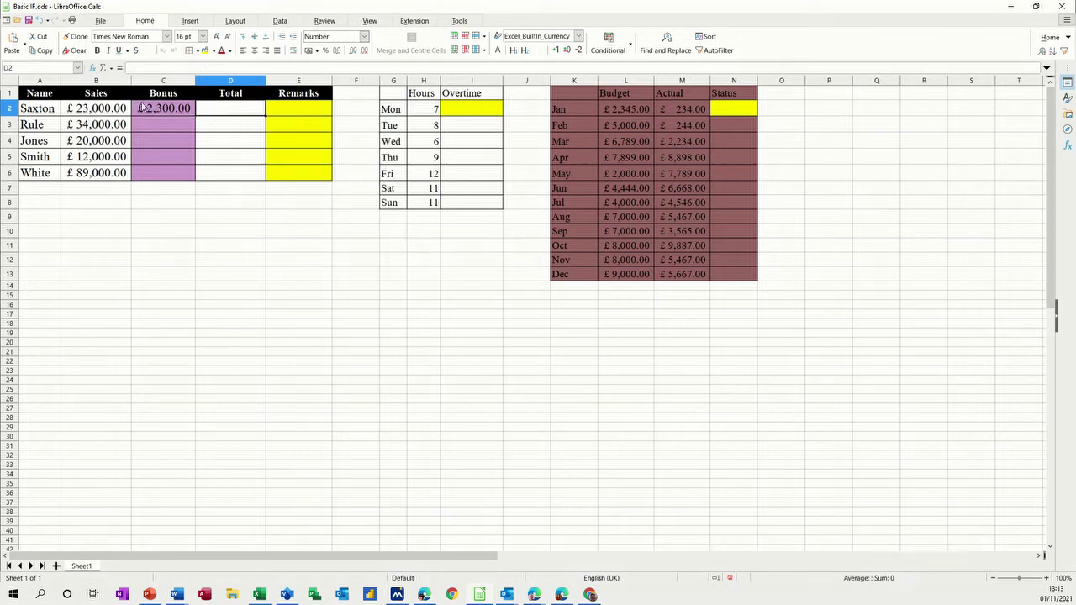
{"action": "left_click", "coordinate": [105, 69]}
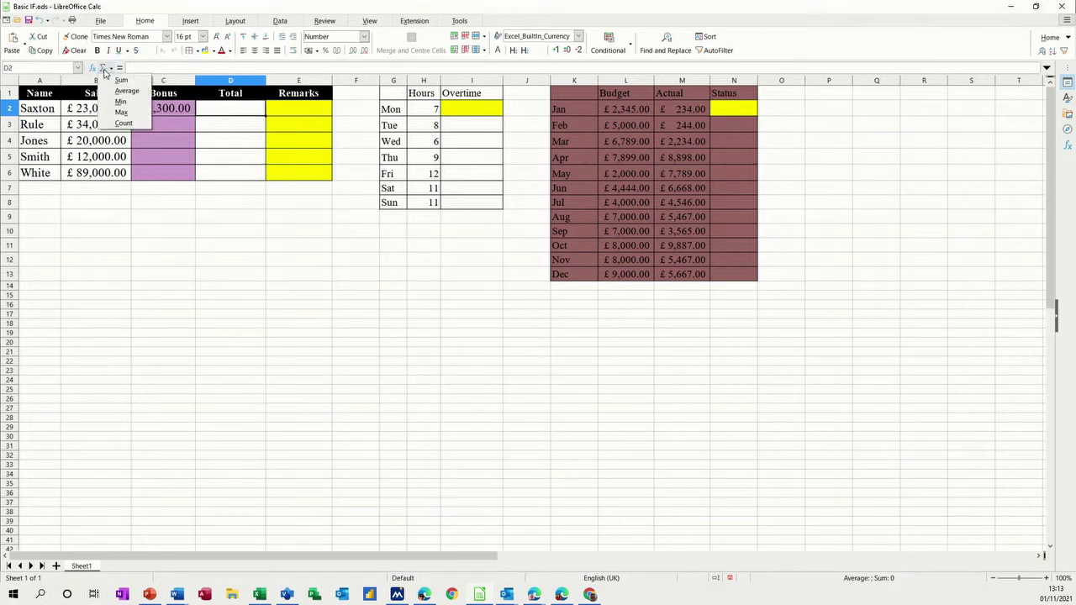
{"action": "left_click", "coordinate": [121, 80]}
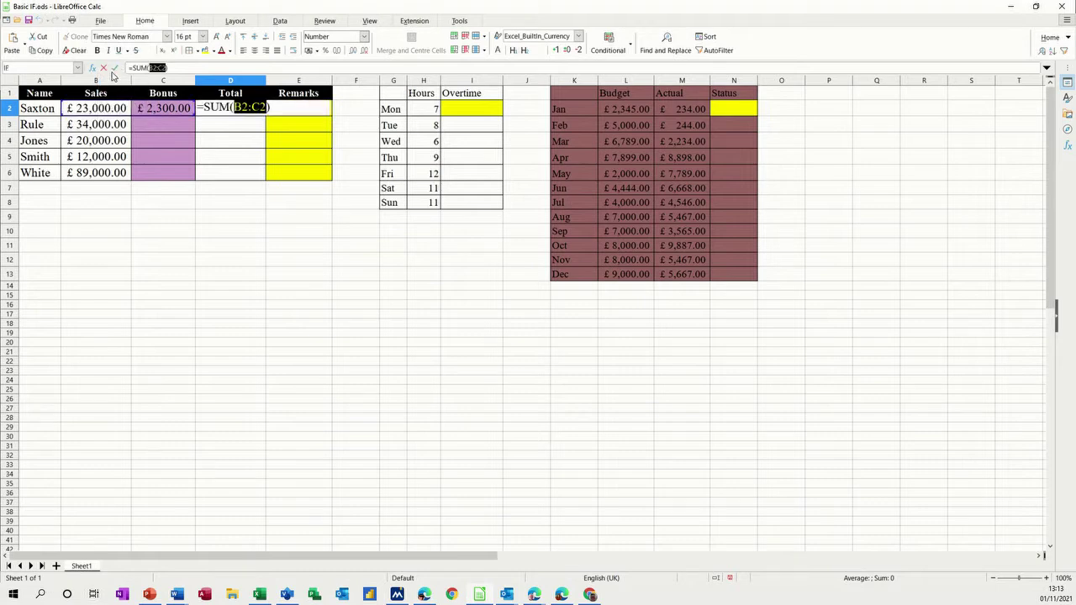
{"action": "left_click", "coordinate": [114, 68]}
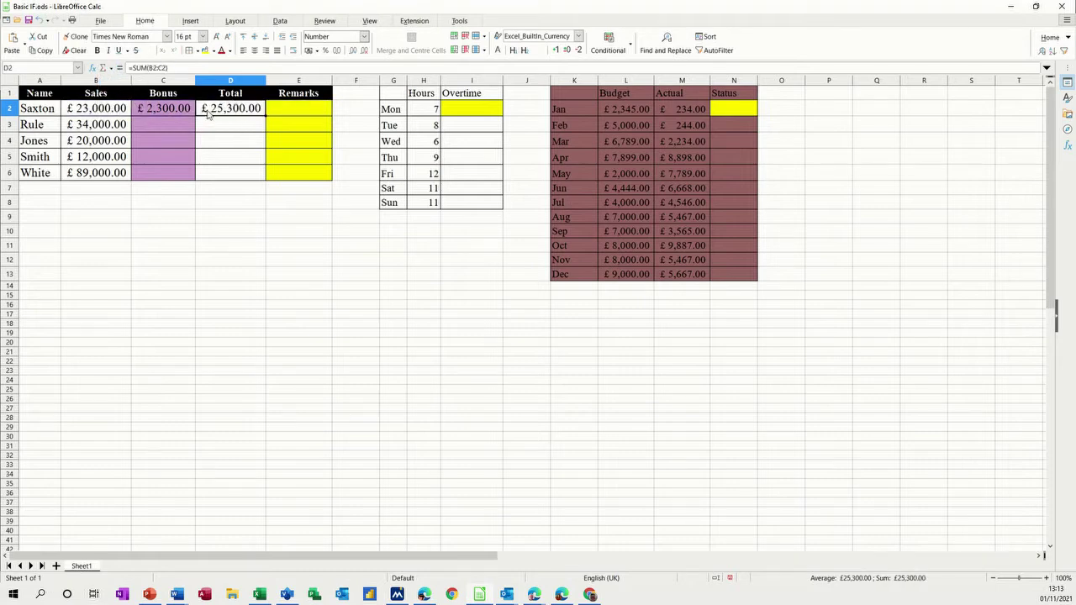
- Enter the formula =IF(C2>0,"Well Done","More Effort") in the first Remarks cell, E2
{"action": "left_click", "coordinate": [290, 115]}
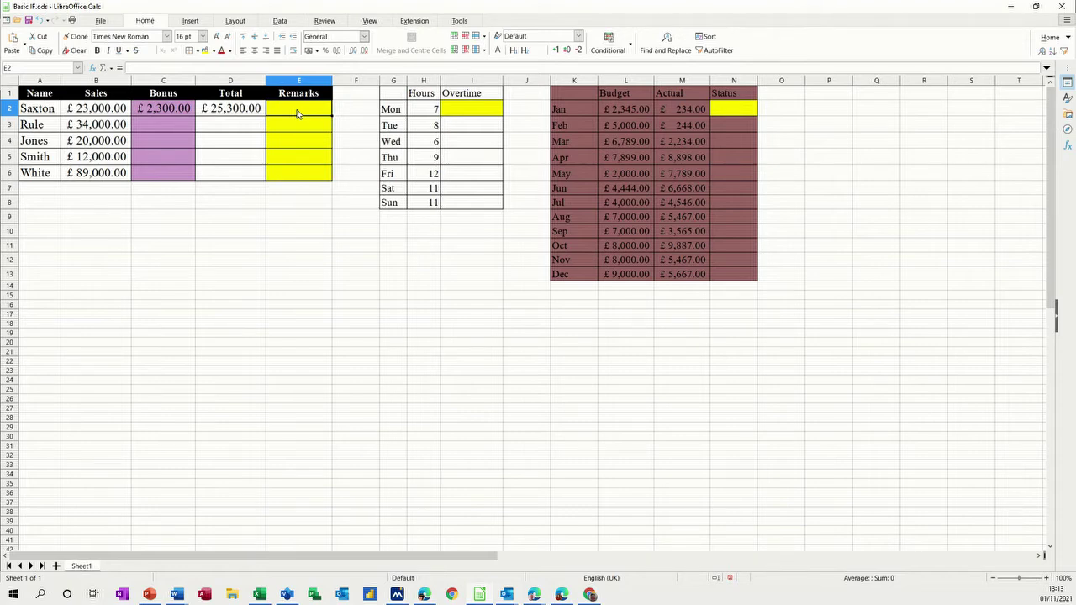
{"action": "type", "text": "=if"}
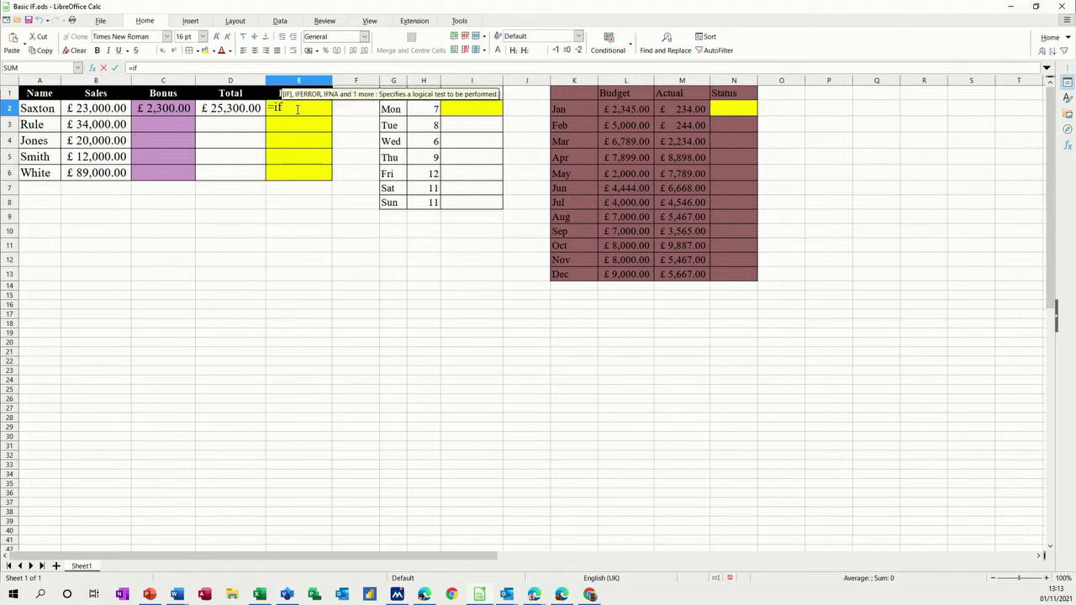
{"action": "type", "text": "("}
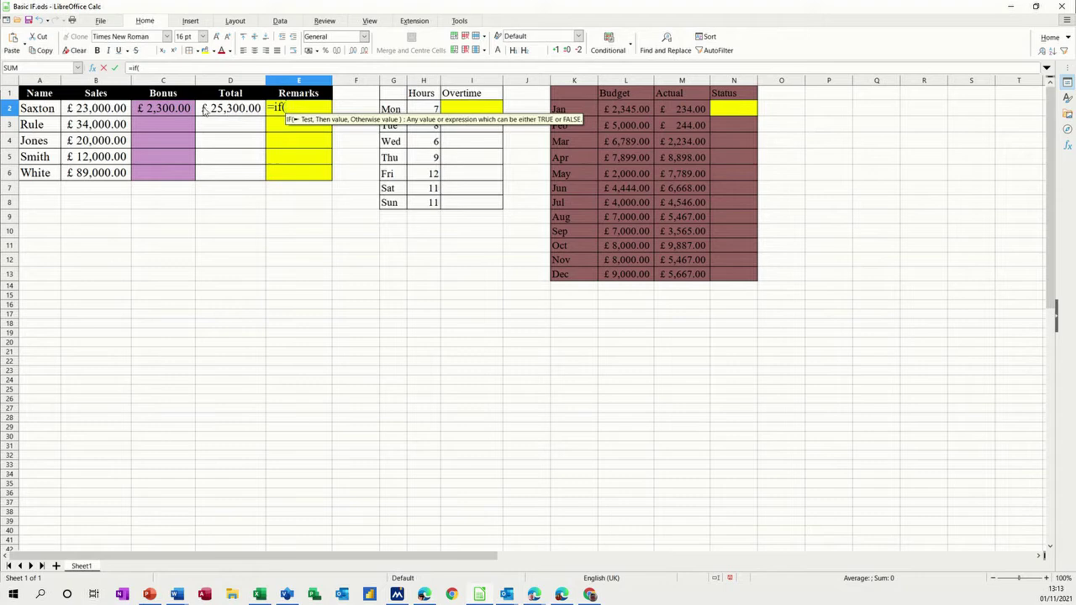
{"action": "left_click", "coordinate": [172, 109]}
{"action": "type", "text": ">"}
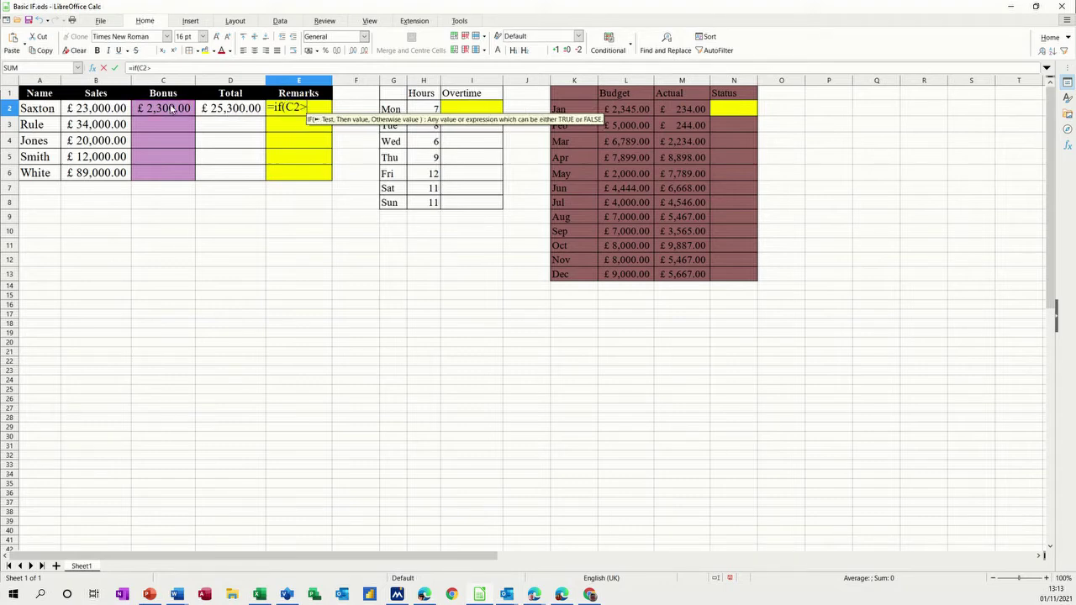
{"action": "type", "text": "0,"}
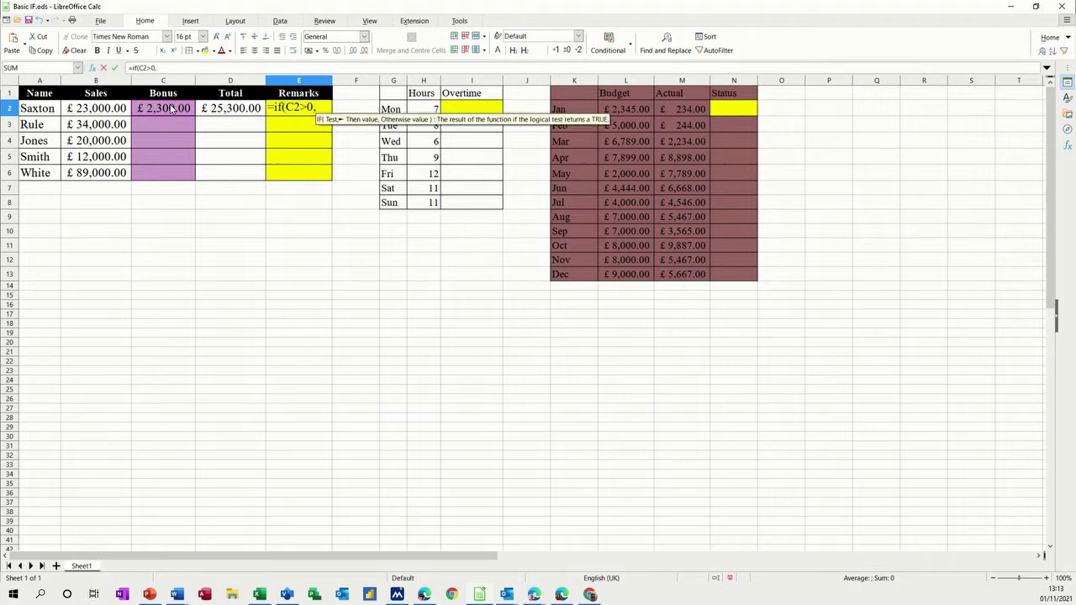
{"action": "type", "text": "\"We"}
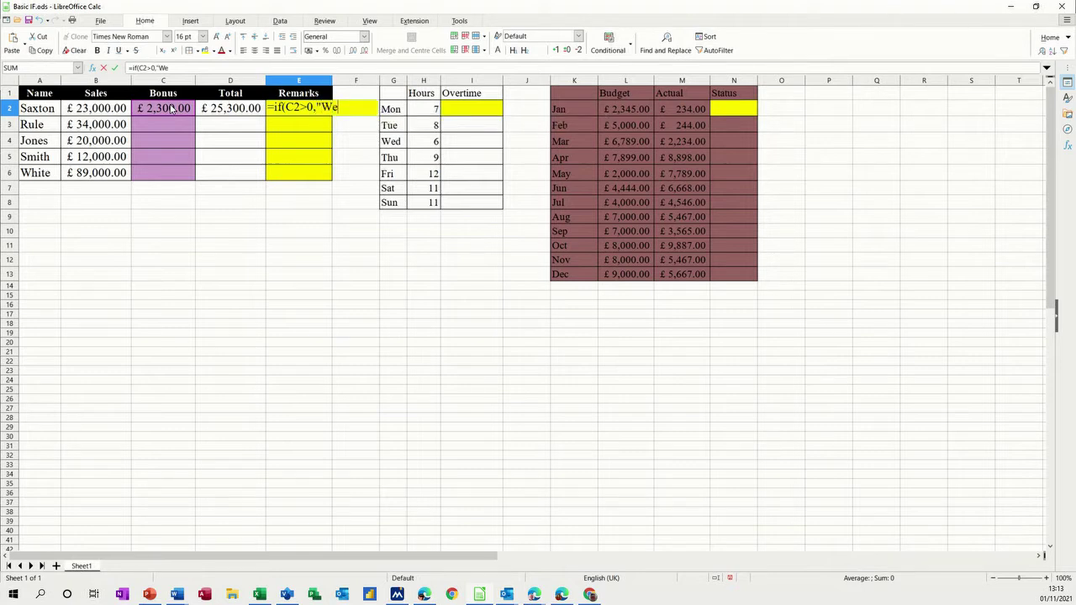
{"action": "type", "text": "ll Done\","}
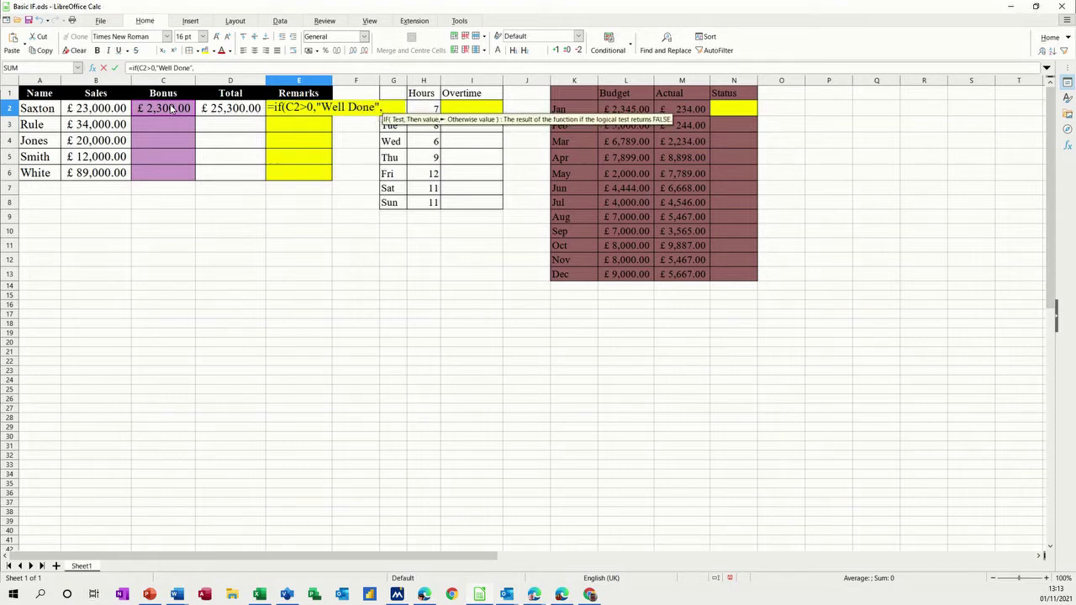
{"action": "type", "text": "\""}
{"action": "type", "text": "M"}
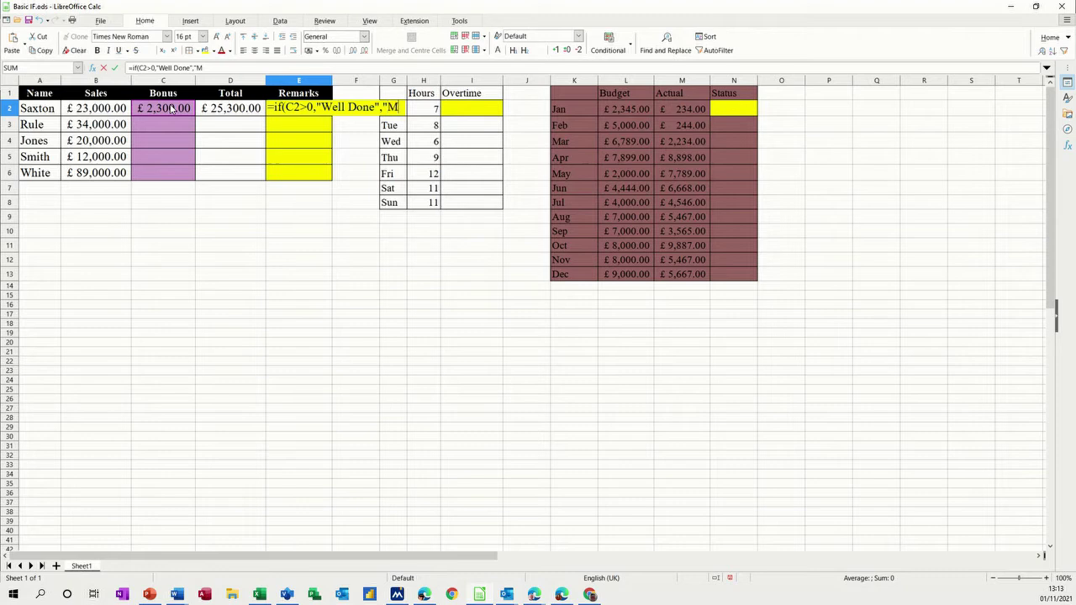
{"action": "type", "text": "ore Eff"}
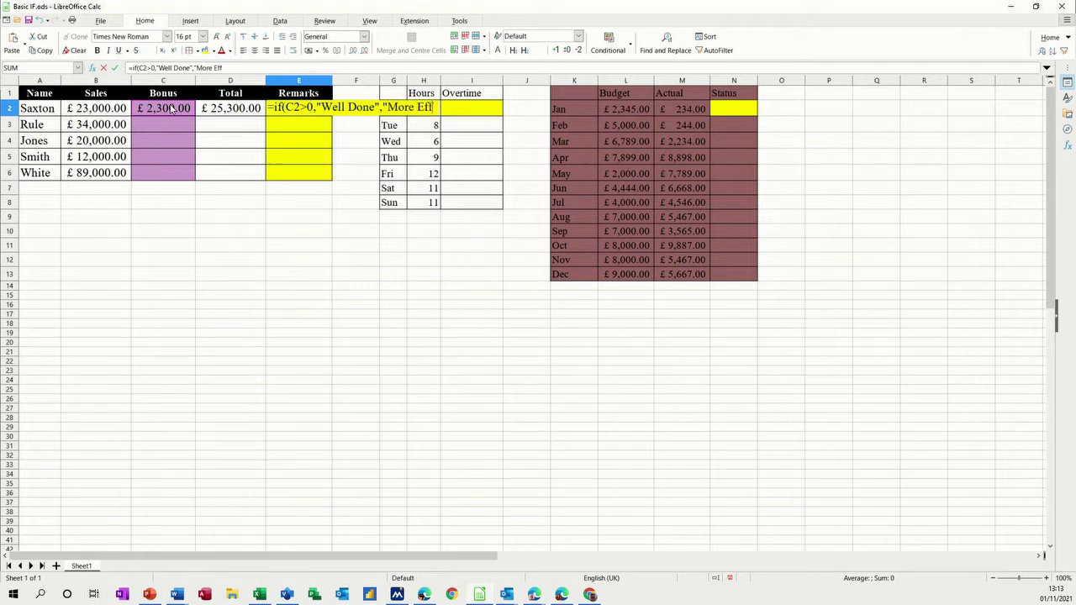
{"action": "type", "text": "ort\""}
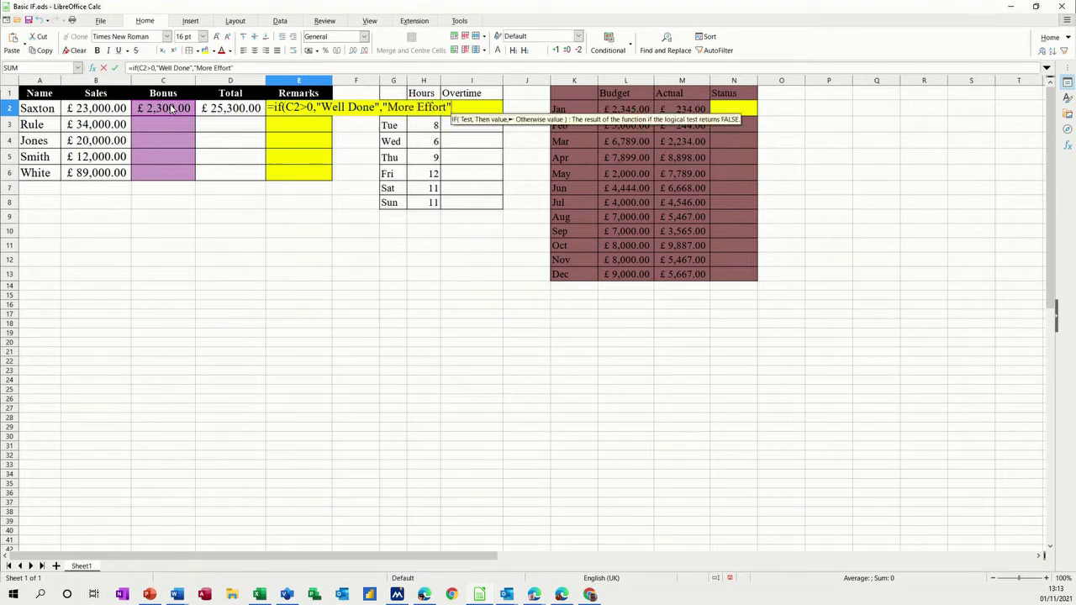
{"action": "type", "text": ")"}
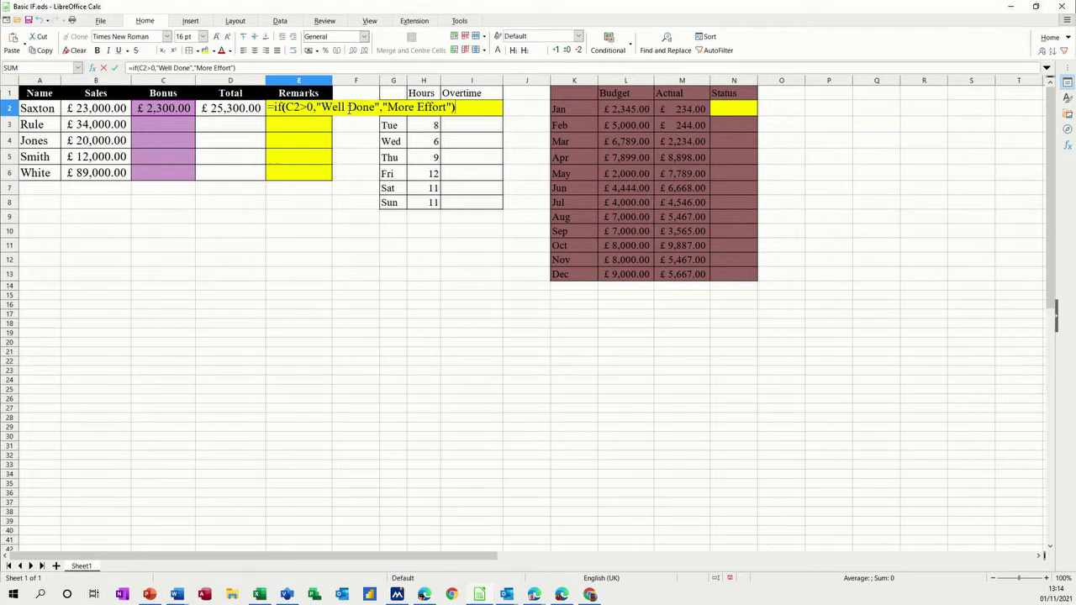
{"action": "left_click", "coordinate": [115, 68]}
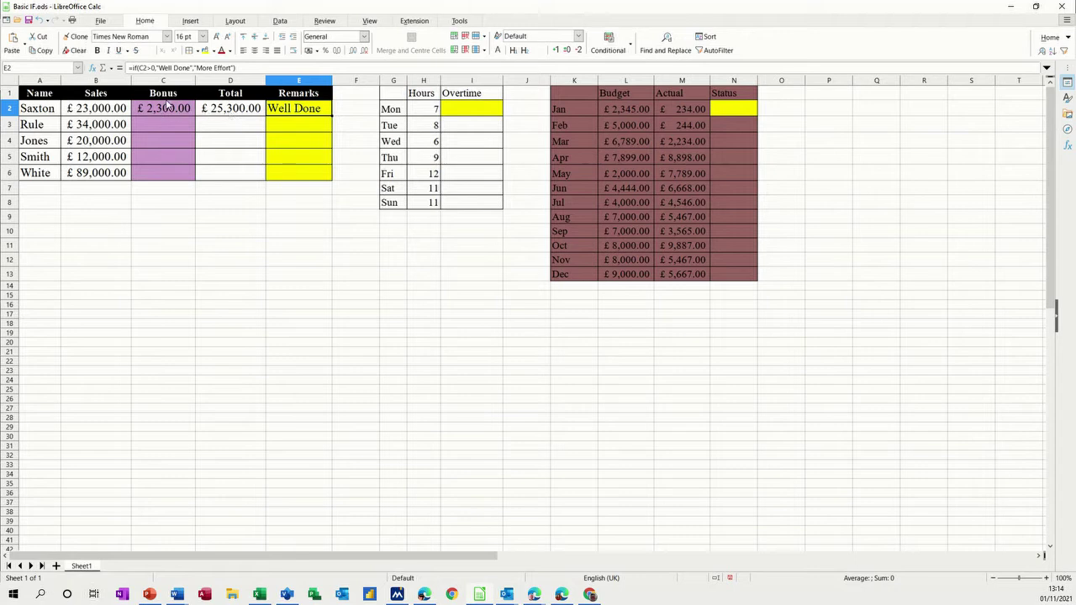
- Review the formulas in the Bonus, Total and Remarks cells C2, D2 and E2
{"action": "left_click", "coordinate": [167, 109]}
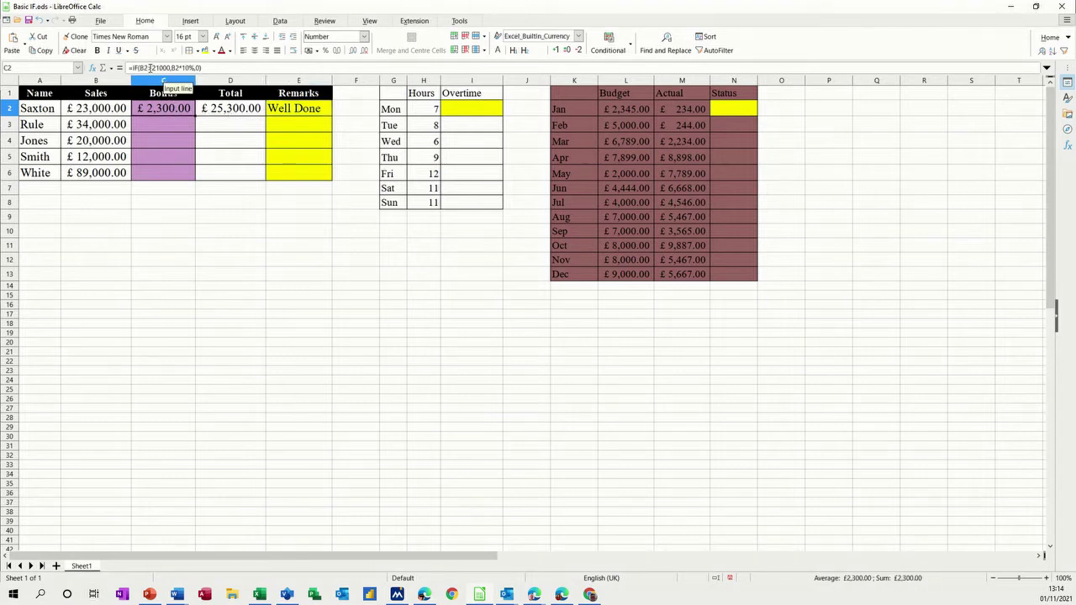
{"action": "left_click", "coordinate": [225, 111]}
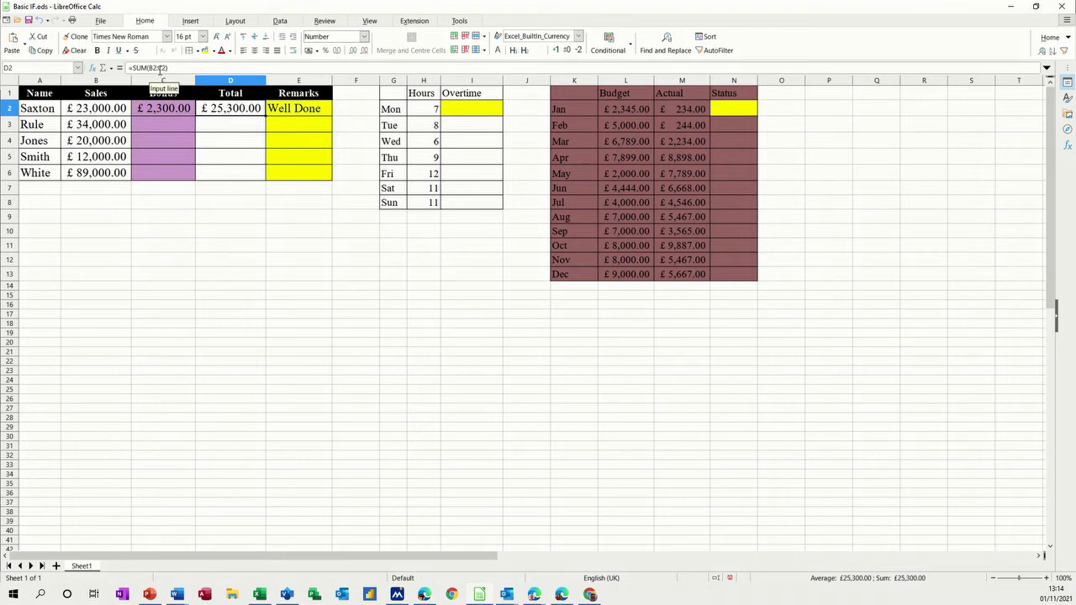
{"action": "left_click", "coordinate": [280, 114]}
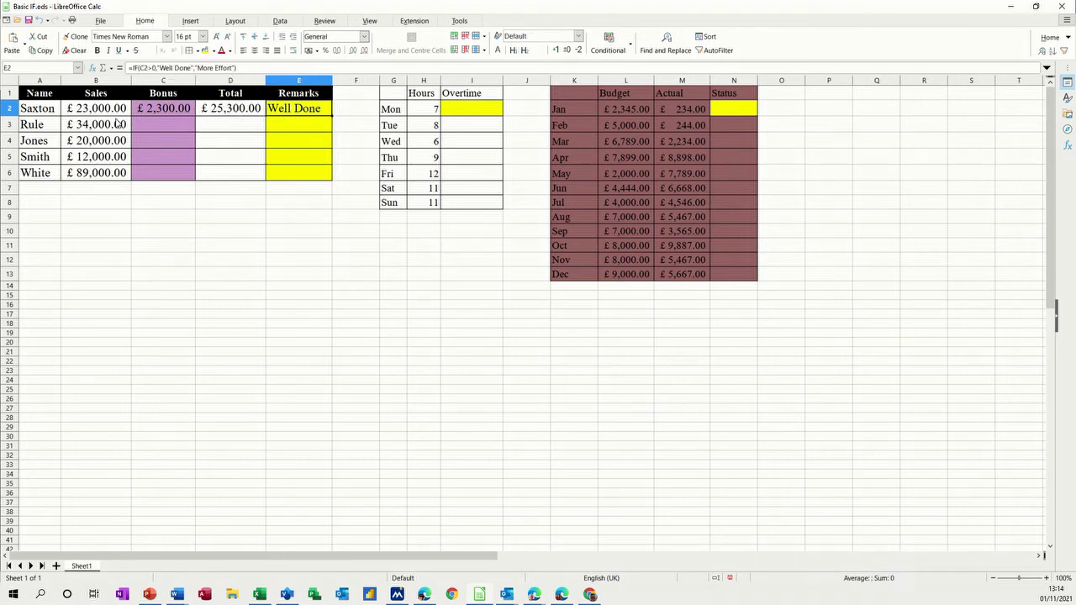
- Define the range name sales for the Sales cells B2:B6
{"action": "left_click_drag", "start_coordinate": [99, 109], "coordinate": [96, 173]}
{"action": "left_click", "coordinate": [31, 68]}
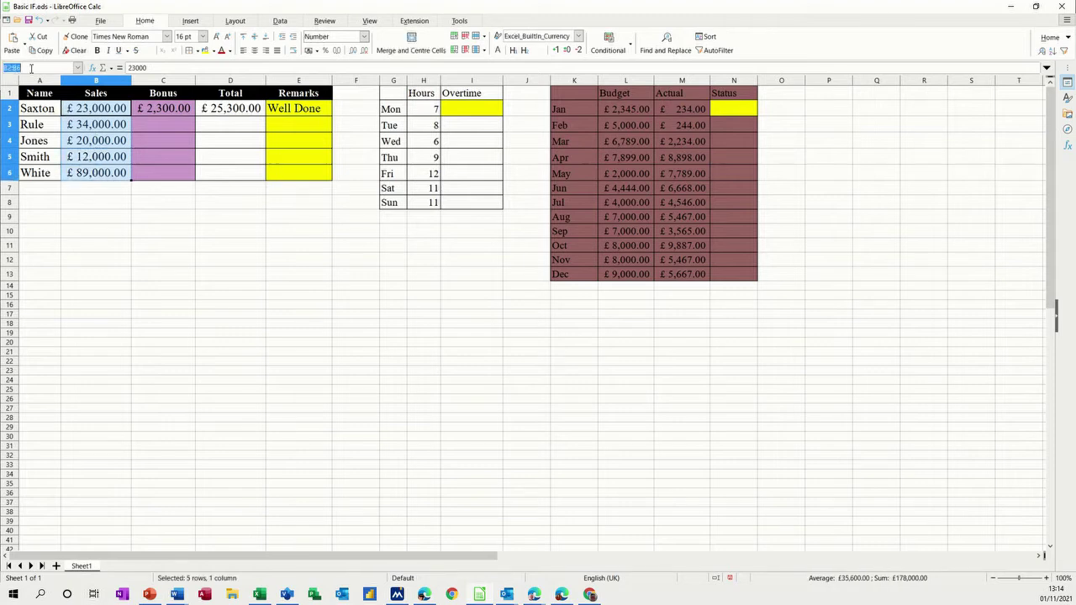
{"action": "type", "text": "sales"}
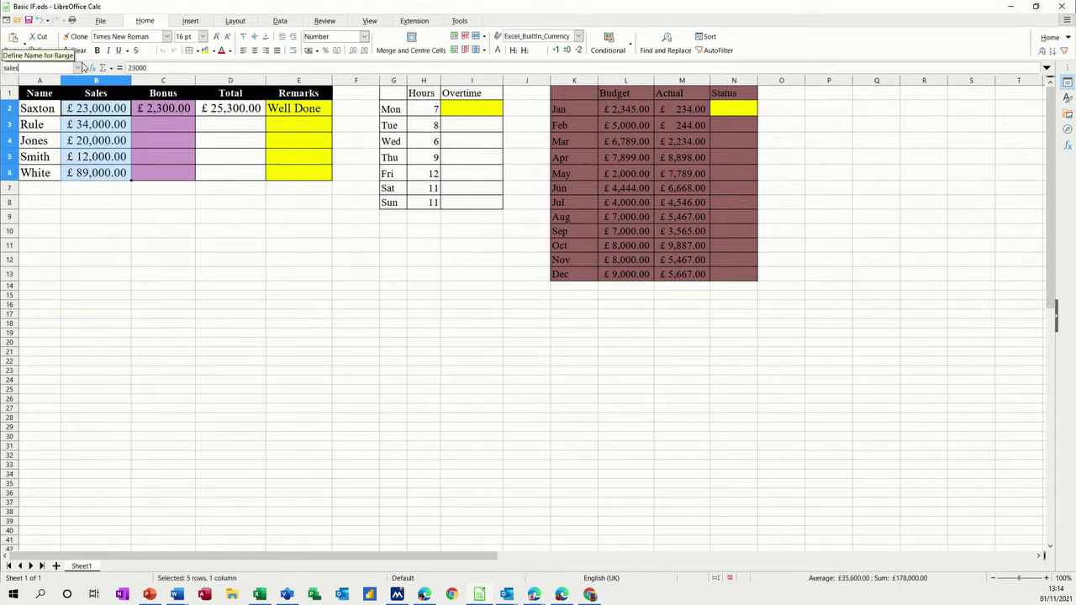
{"action": "key", "text": "Return"}
- Define the range name bonus for the Bonus cells C2:C6
{"action": "left_click_drag", "start_coordinate": [159, 114], "coordinate": [159, 172]}
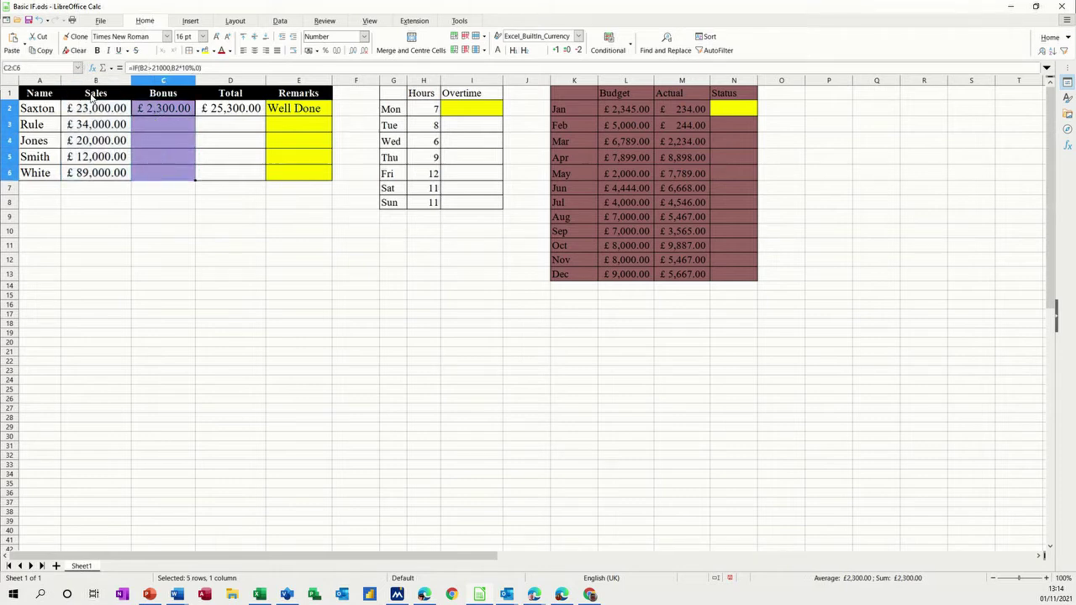
{"action": "left_click", "coordinate": [41, 69]}
{"action": "type", "text": "bonus"}
{"action": "key", "text": "Return"}
- Replace both B2 references in the Bonus formula of cell C2 with the range name sales
{"action": "left_click", "coordinate": [159, 111]}
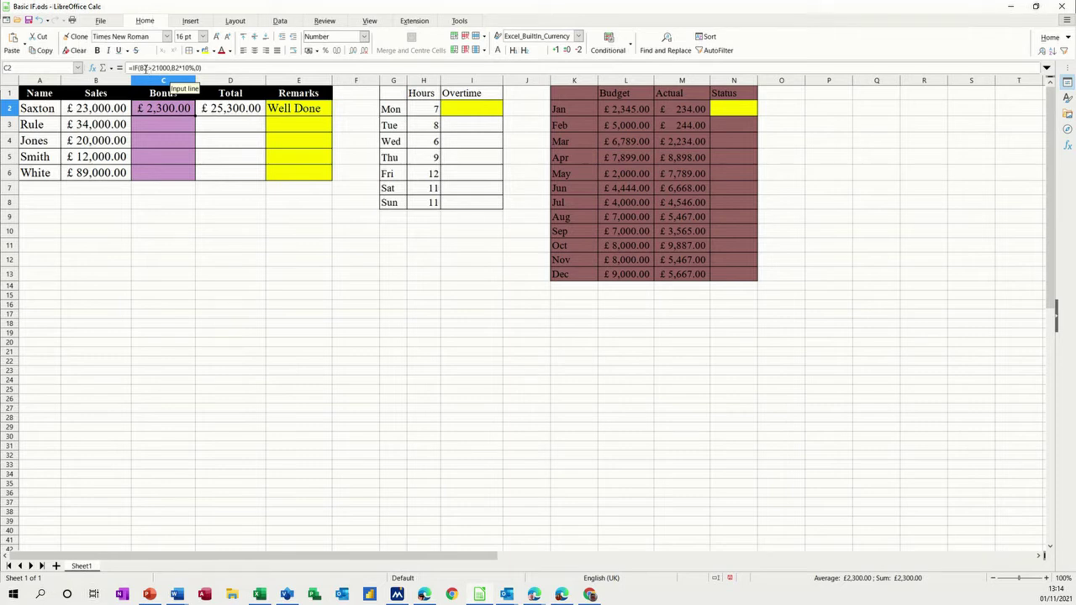
{"action": "left_click", "coordinate": [144, 68]}
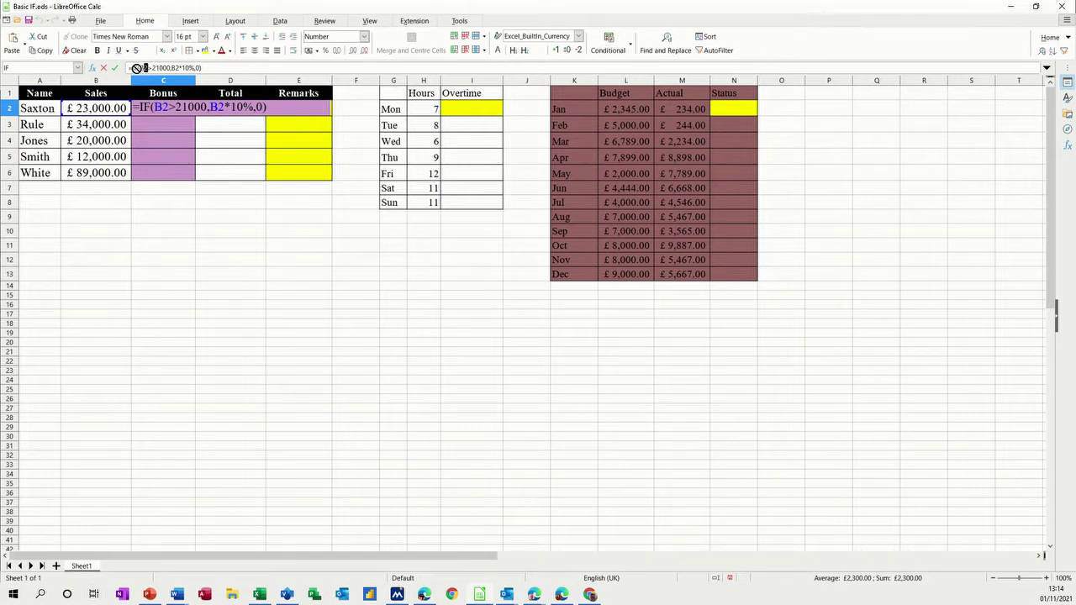
{"action": "key", "text": "BackSpace"}
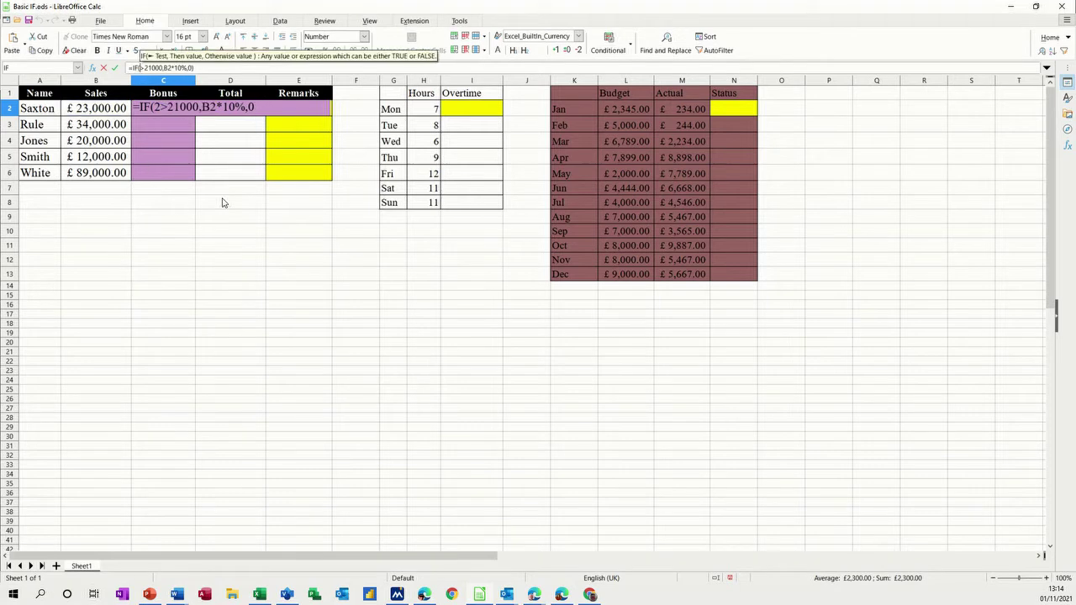
{"action": "type", "text": "sales"}
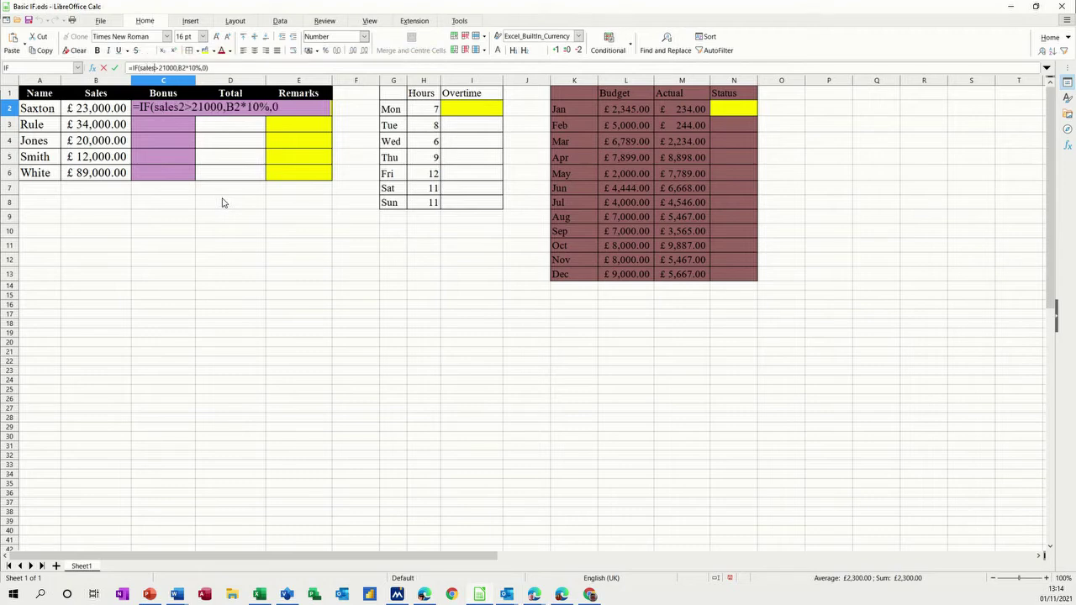
{"action": "left_click", "coordinate": [187, 68]}
{"action": "key", "text": "BackSpace"}
{"action": "key", "text": "BackSpace"}
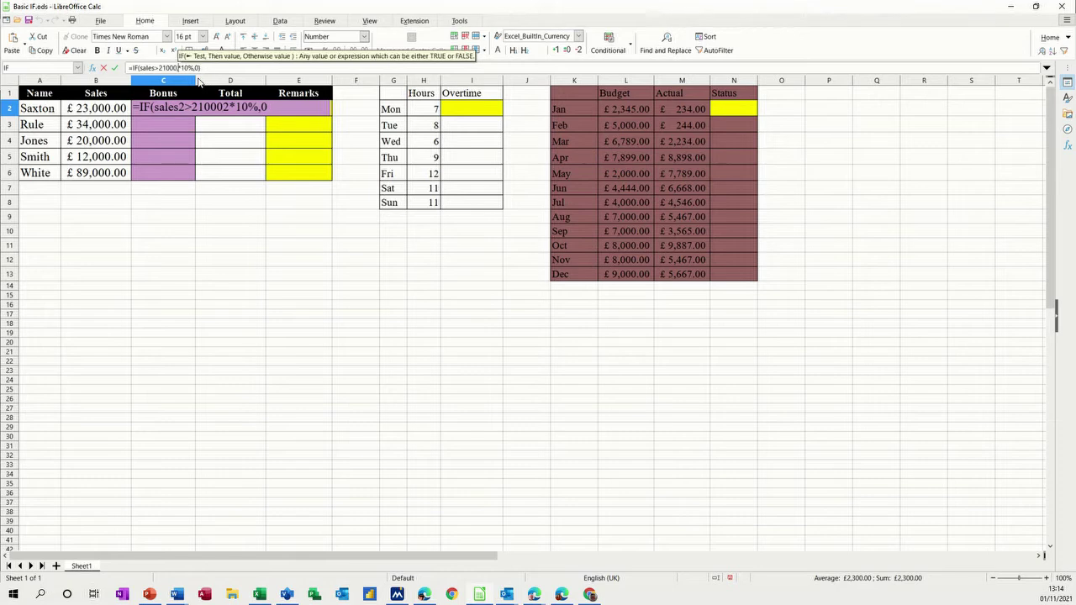
{"action": "type", "text": "sales"}
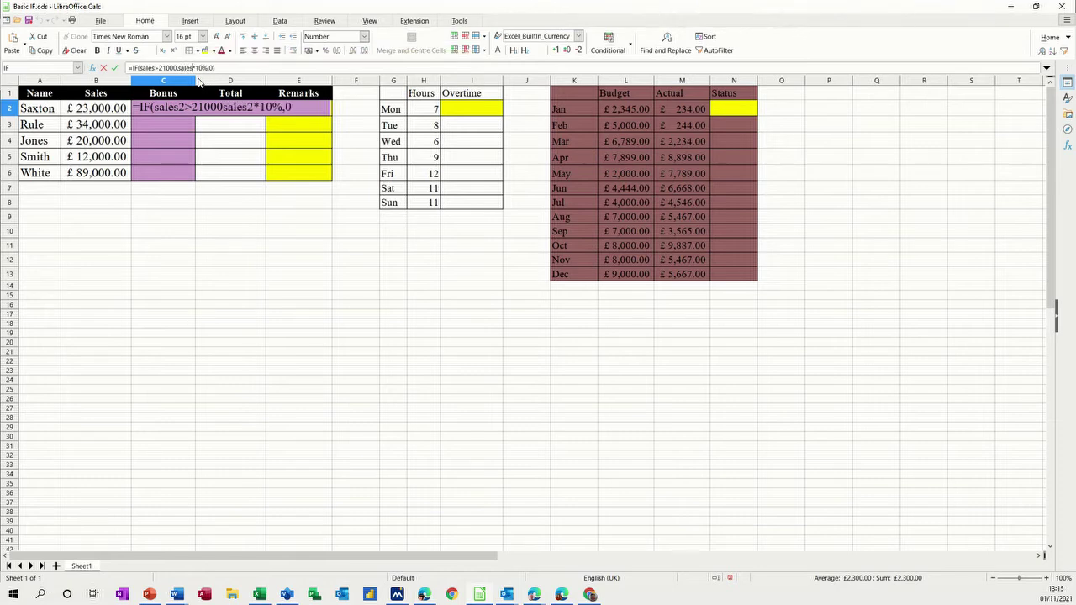
{"action": "left_click", "coordinate": [114, 67]}
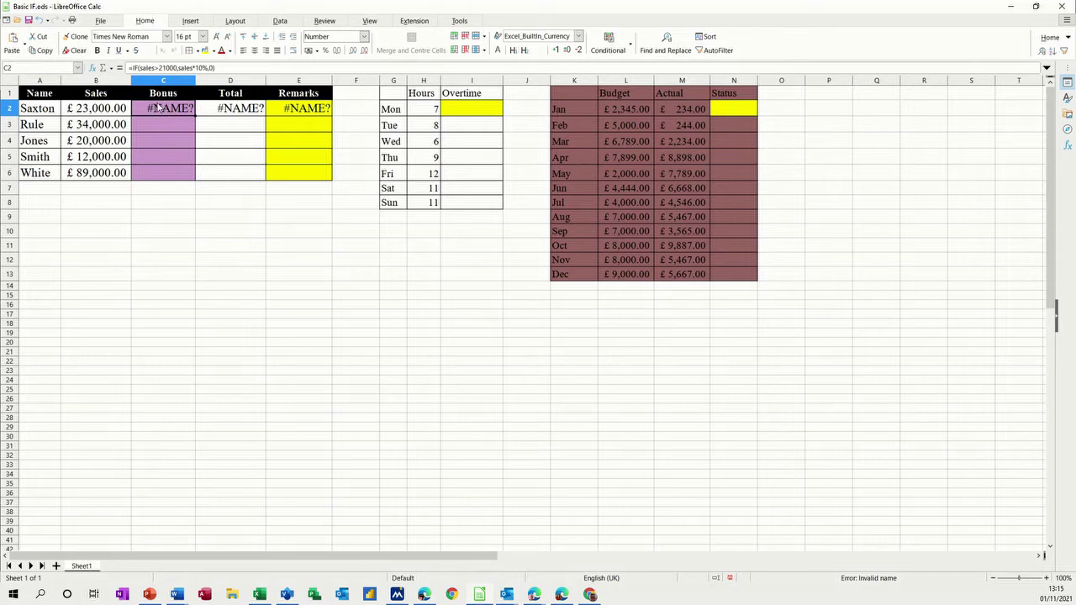
- Check the range name of the Sales cells B2:B6 and correct the Bonus formula in C2 to =IF(sales>21000,sales*10%,0)
{"action": "left_click_drag", "start_coordinate": [92, 110], "coordinate": [93, 177]}
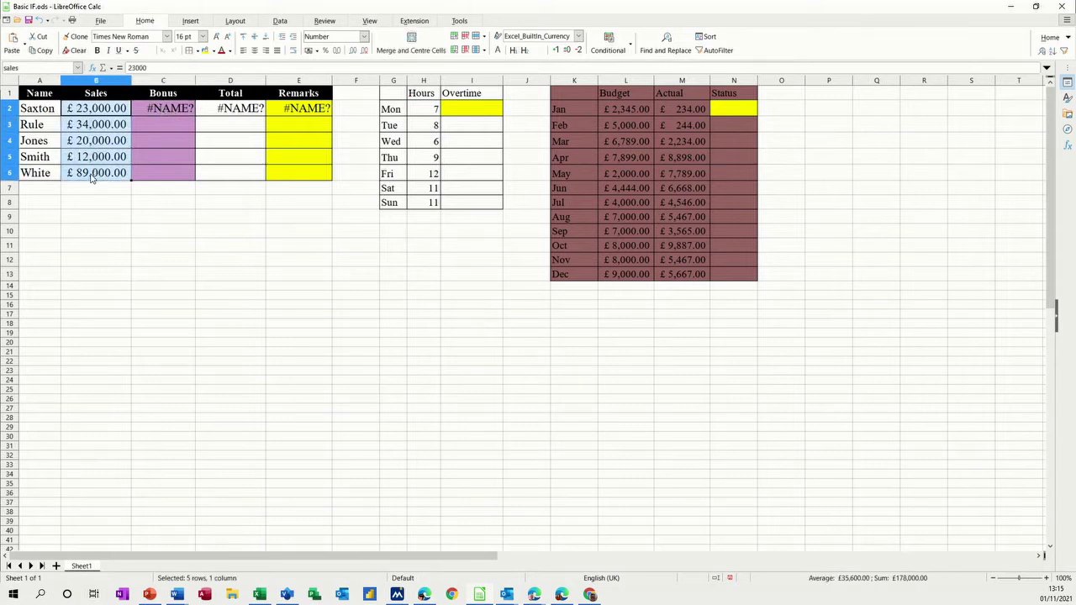
{"action": "left_click", "coordinate": [164, 111]}
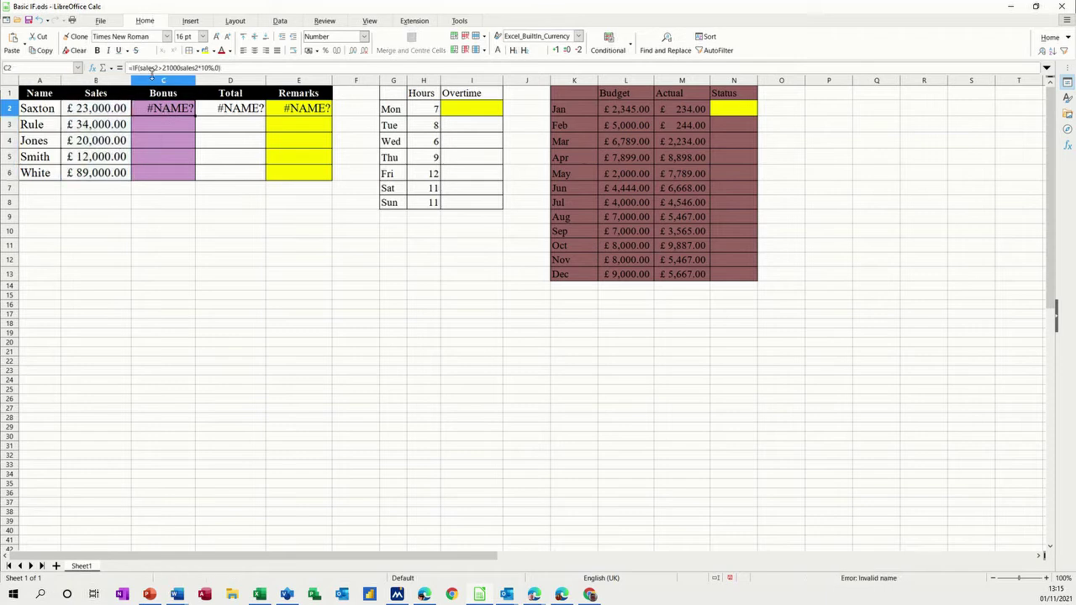
{"action": "left_click", "coordinate": [155, 68]}
{"action": "key", "text": "BackSpace"}
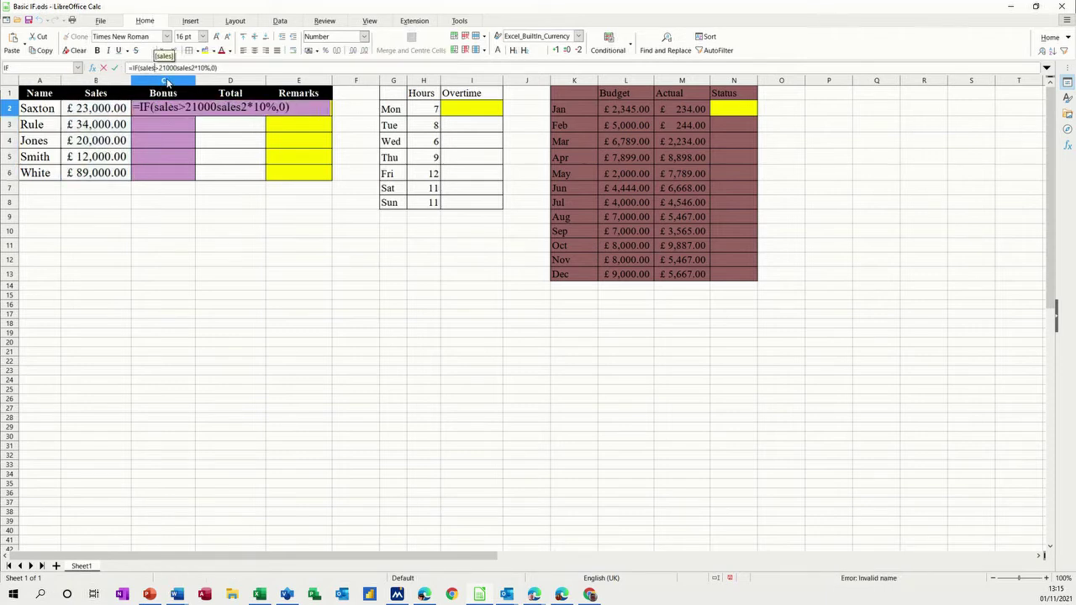
{"action": "key", "text": "BackSpace"}
{"action": "left_click", "coordinate": [114, 69]}
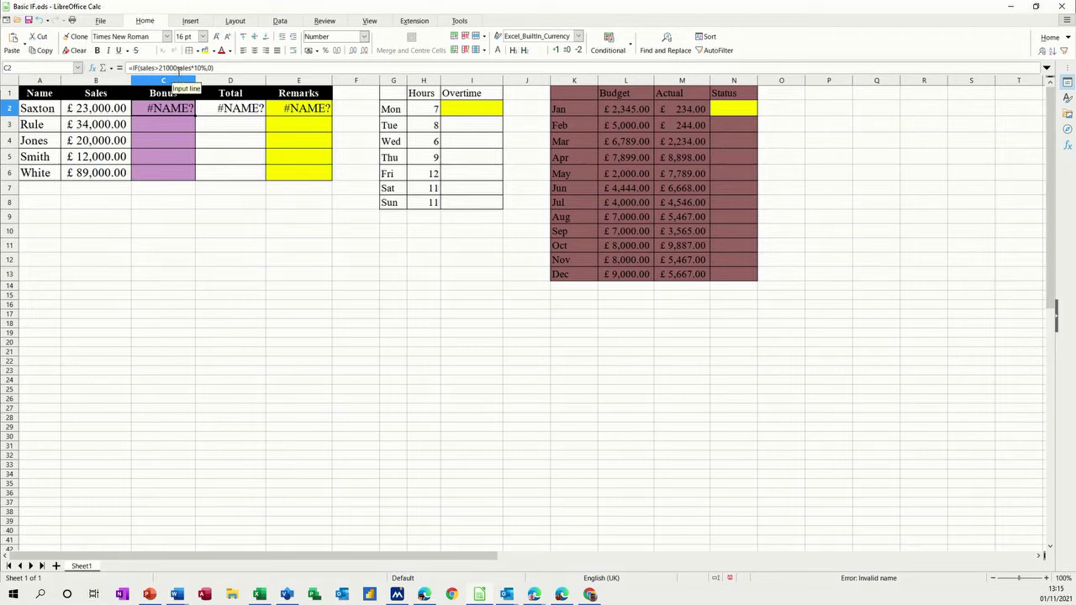
{"action": "left_click", "coordinate": [179, 68]}
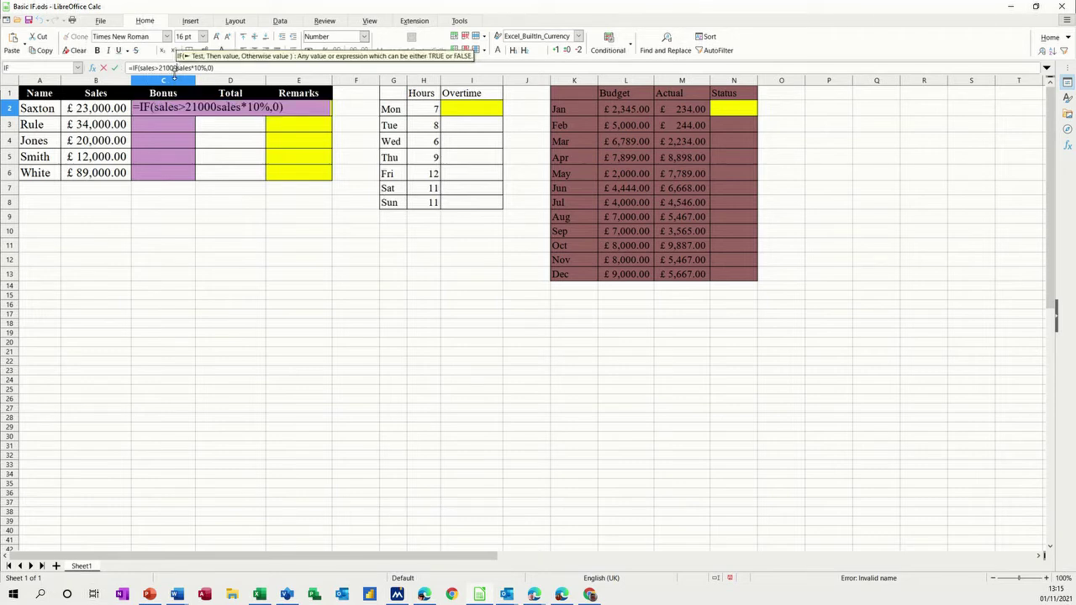
{"action": "type", "text": ","}
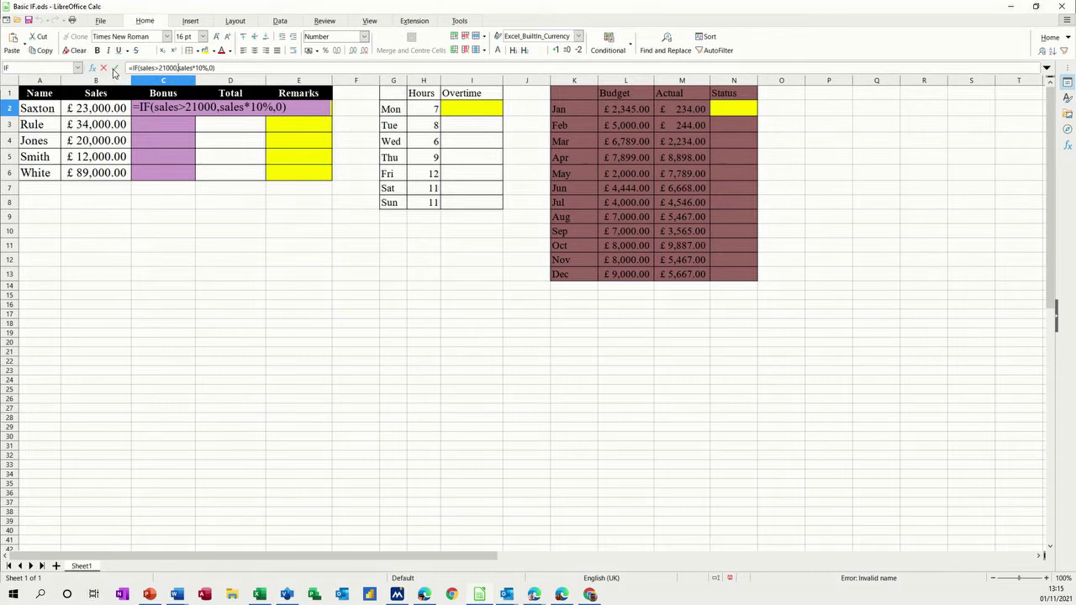
{"action": "left_click", "coordinate": [115, 67]}
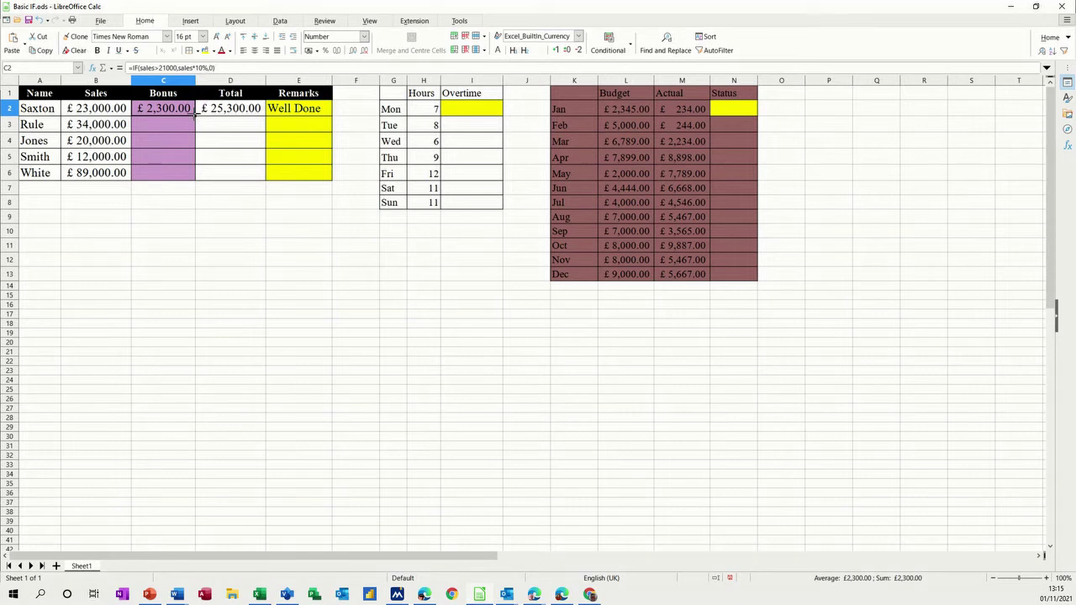
- Fill the Bonus formula from C2 down to C6 and the Total formula from D2 down to D6
{"action": "left_click_drag", "start_coordinate": [194, 115], "coordinate": [190, 174]}
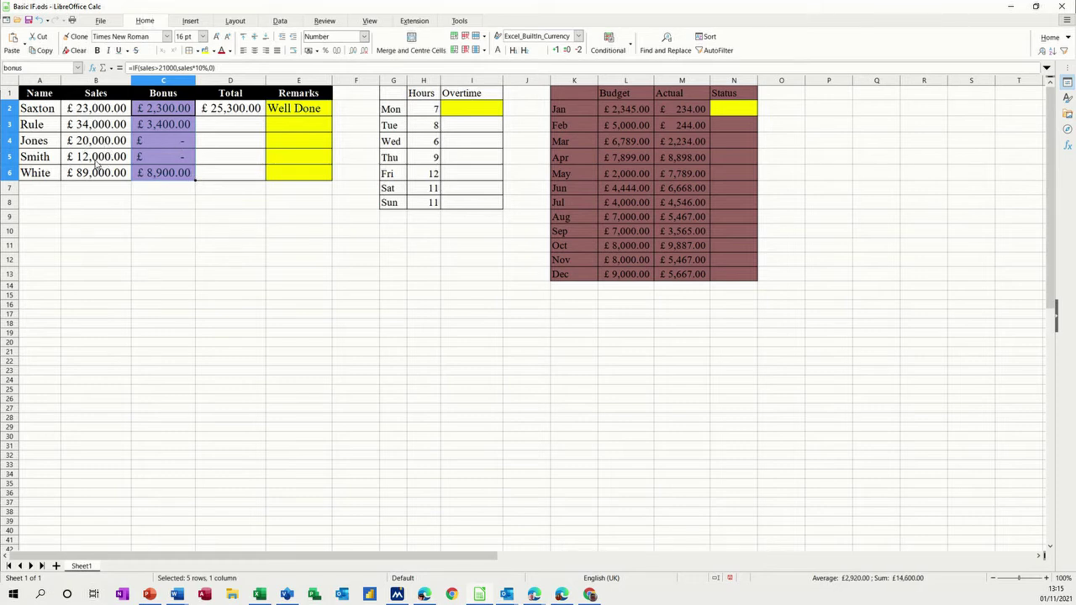
{"action": "left_click", "coordinate": [161, 142]}
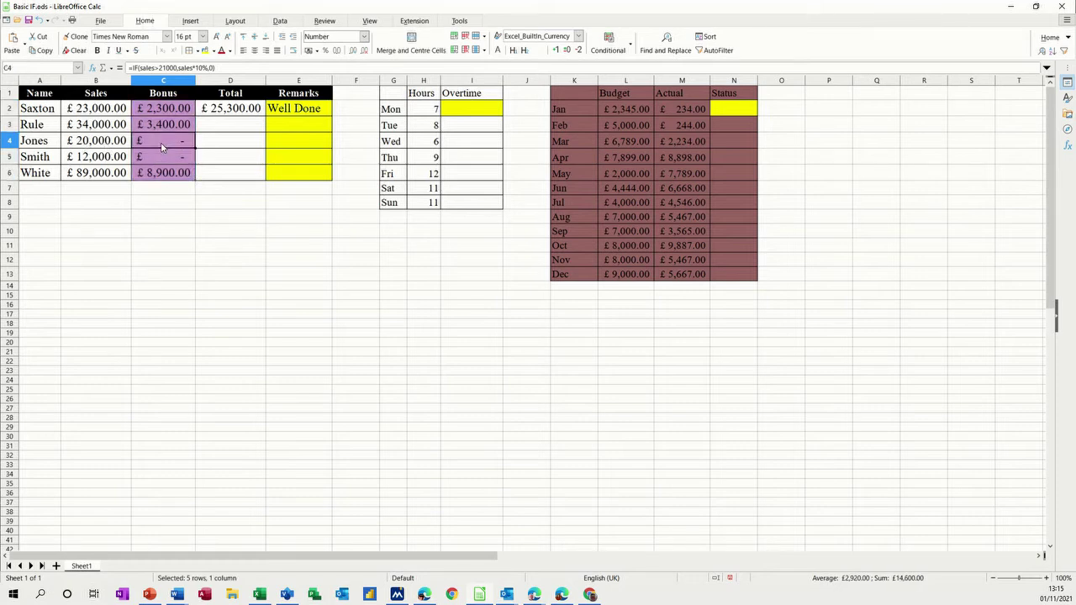
{"action": "left_click", "coordinate": [234, 110]}
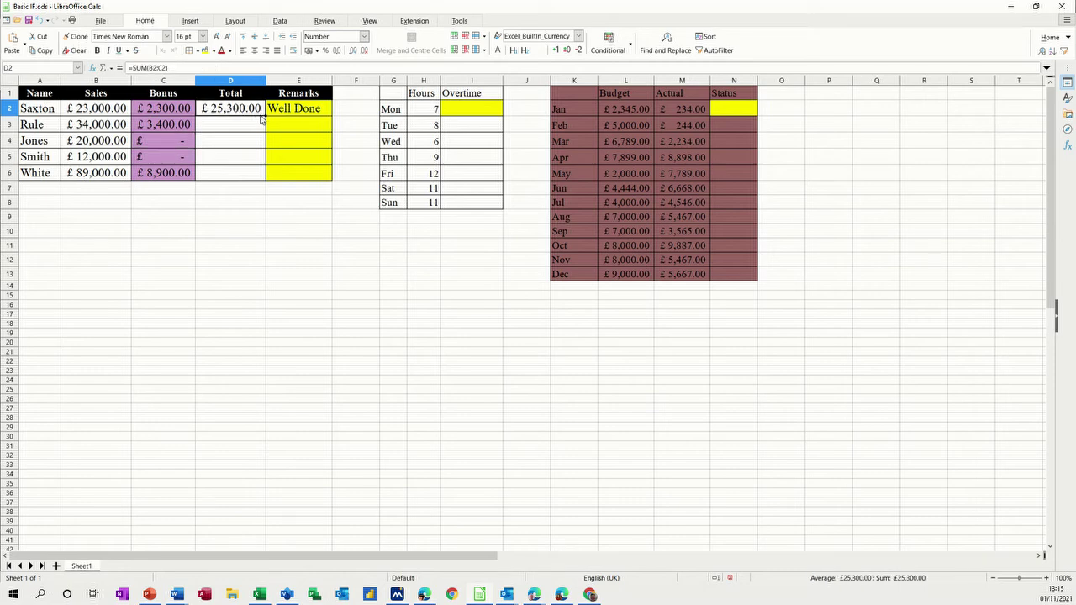
{"action": "left_click_drag", "start_coordinate": [264, 118], "coordinate": [265, 178]}
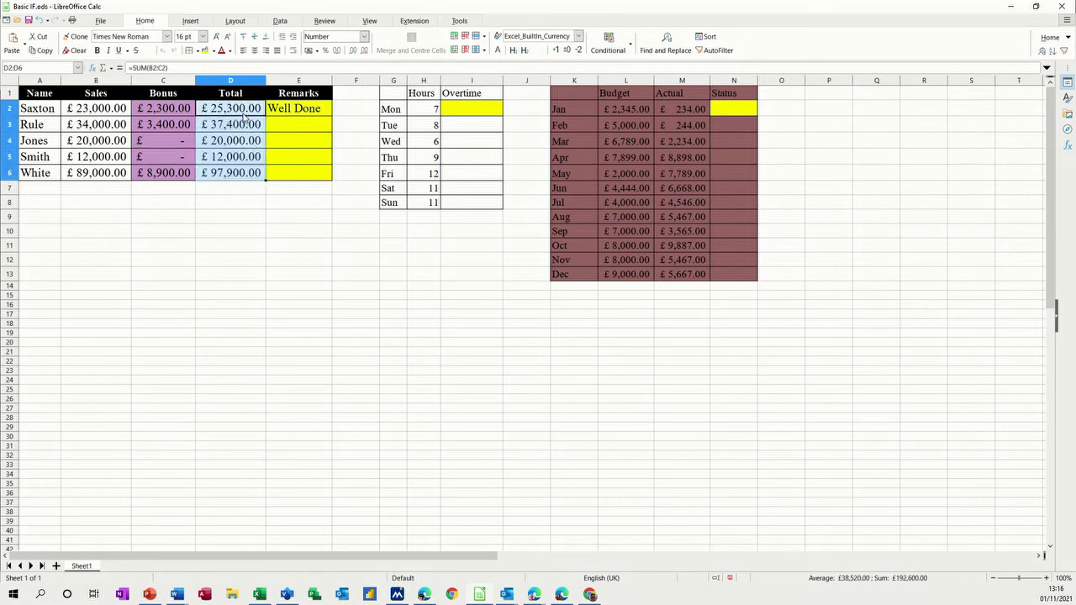
- Replace the Remarks formula in E2 with =if(bonus=0,"More Effort","Well Done") and fill it down to E6
{"action": "left_click", "coordinate": [300, 112]}
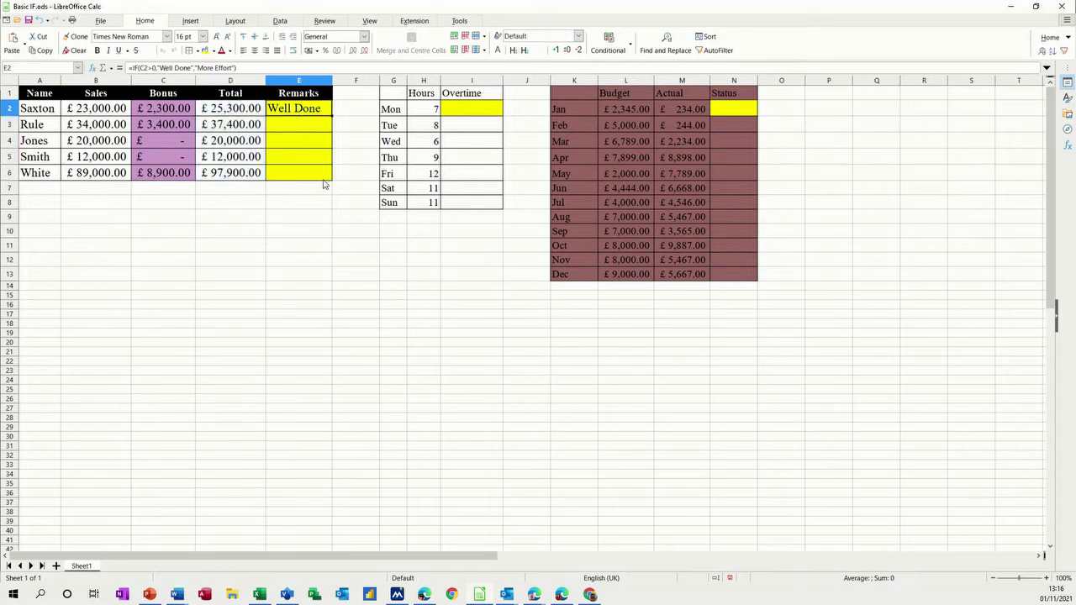
{"action": "key", "text": "Delete"}
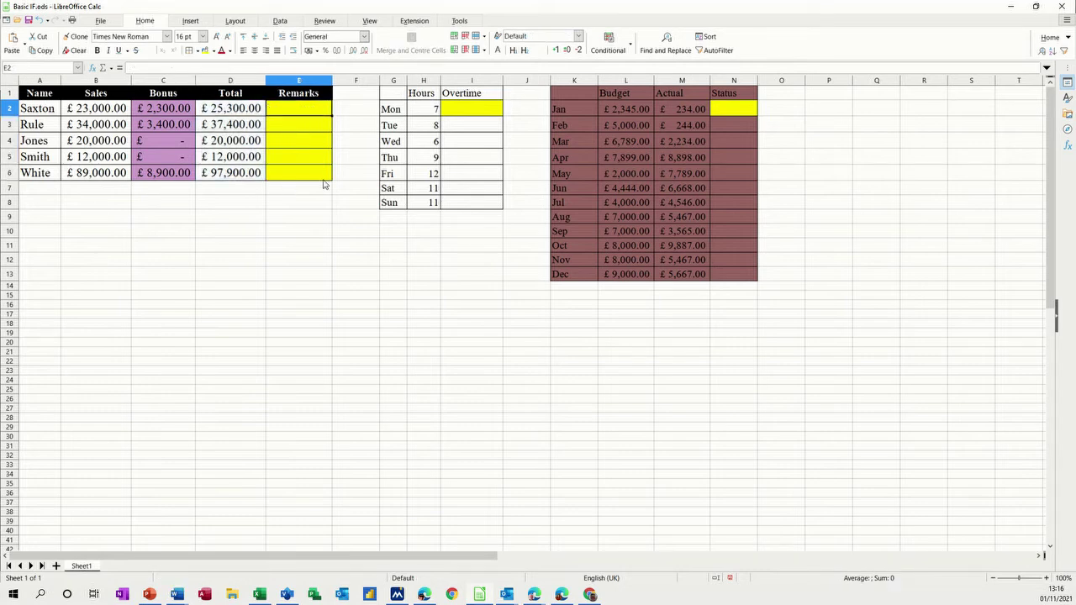
{"action": "type", "text": "=if"}
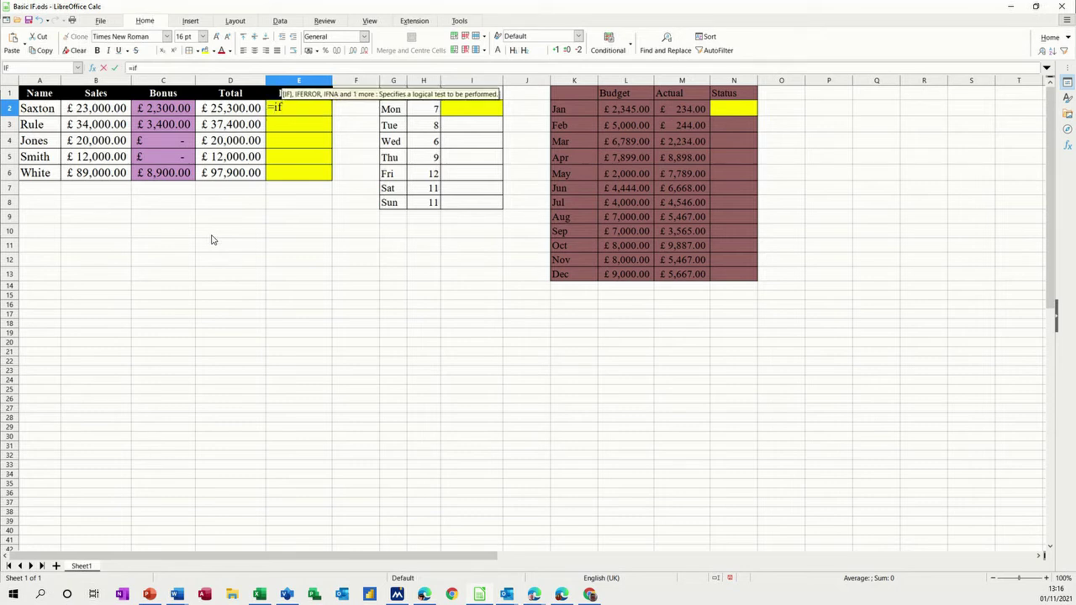
{"action": "type", "text": "("}
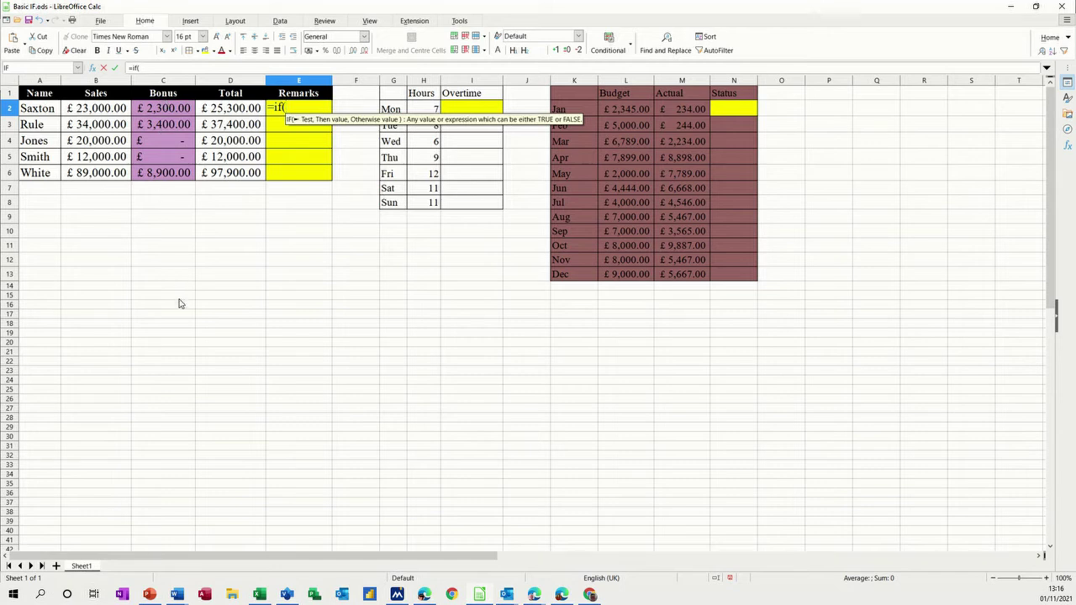
{"action": "type", "text": "bonu"}
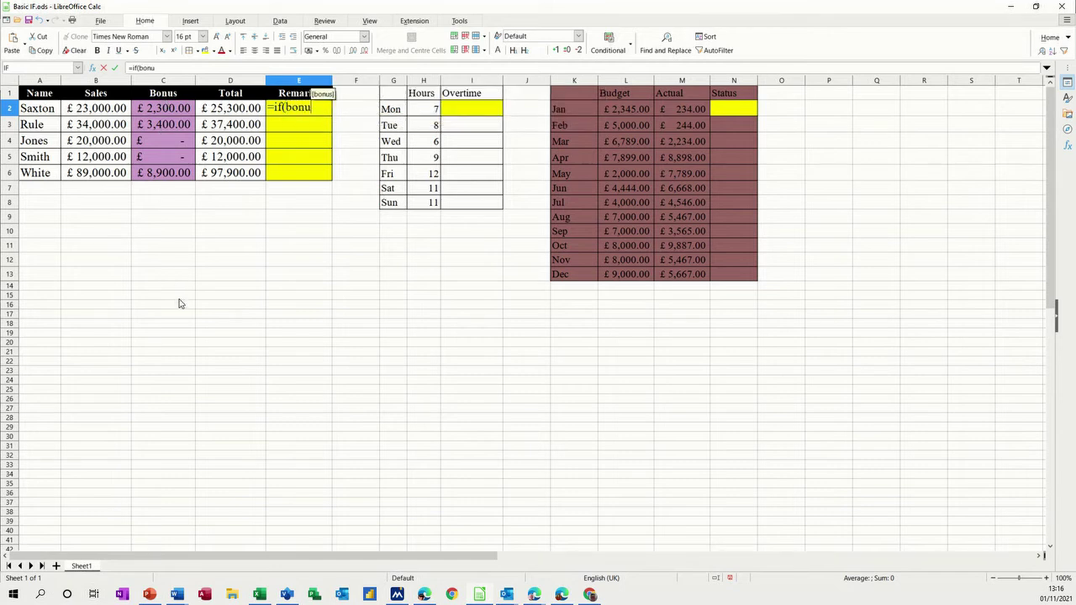
{"action": "type", "text": "s="}
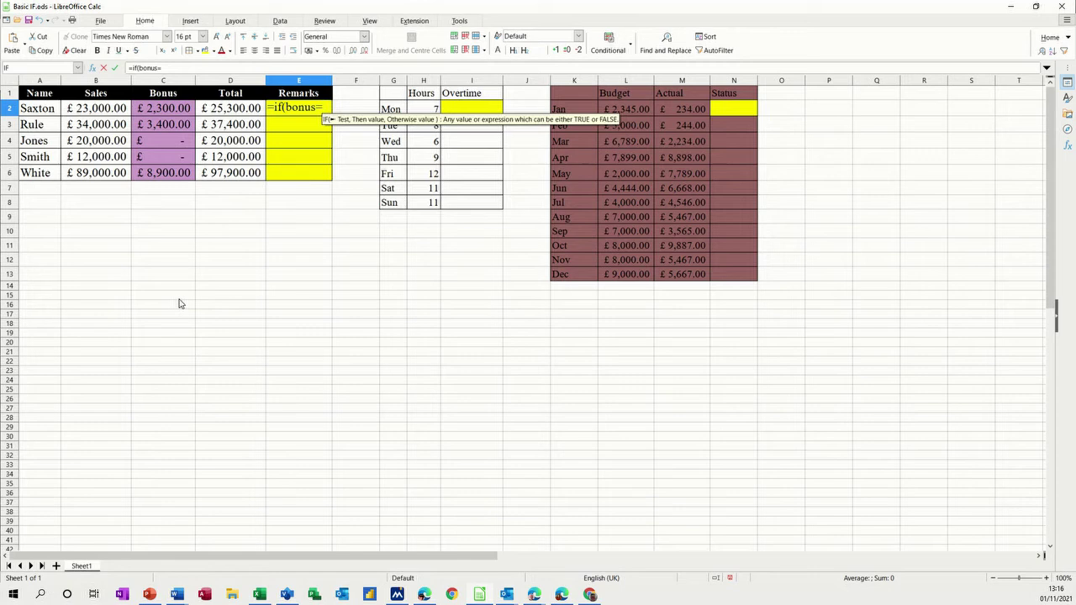
{"action": "type", "text": "0"}
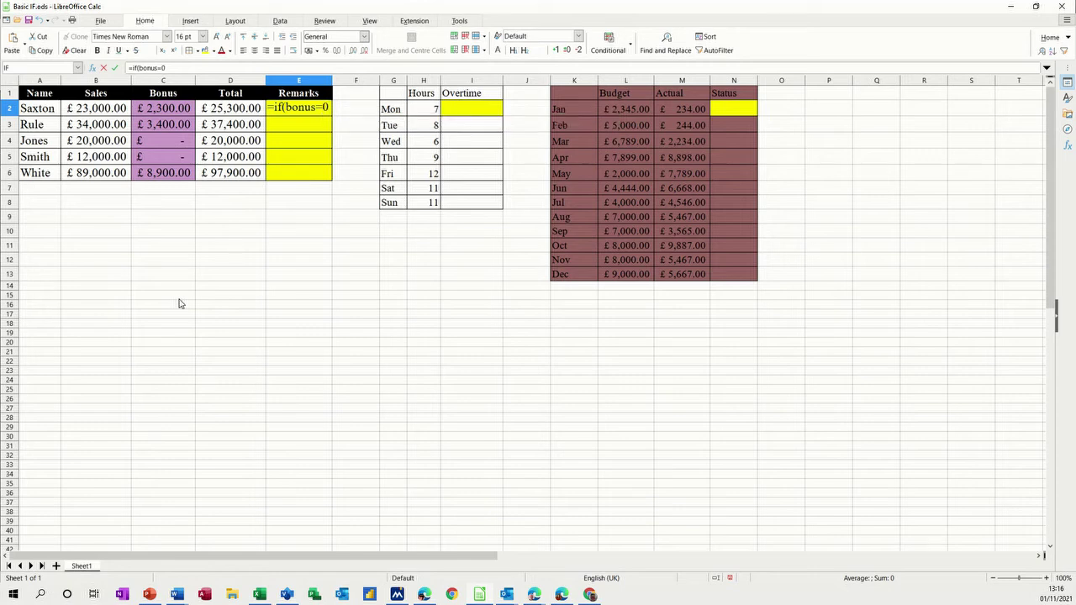
{"action": "type", "text": ",\""}
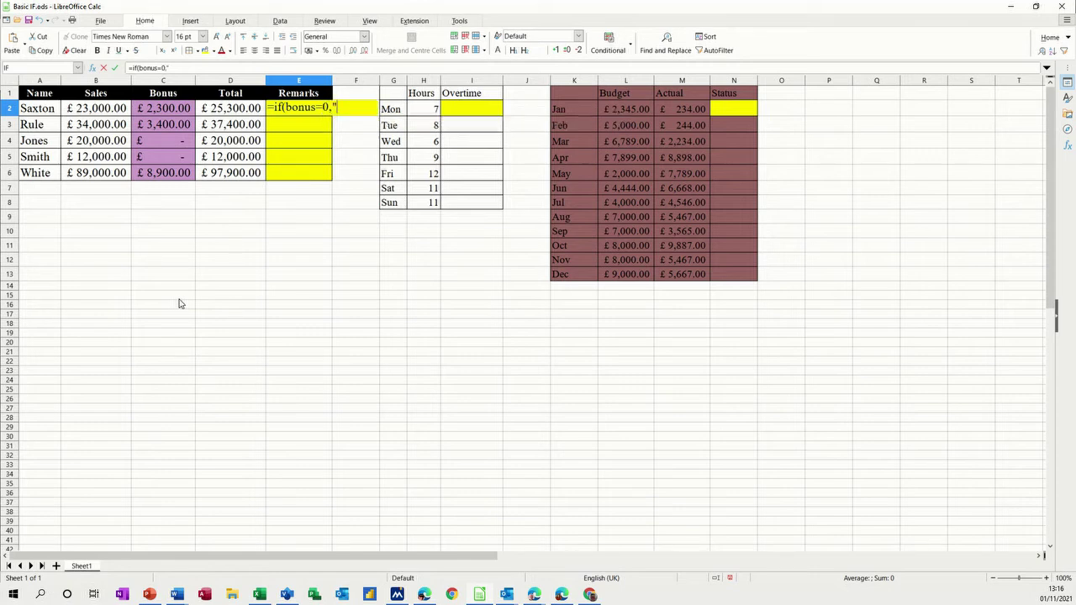
{"action": "type", "text": "More Effort\""}
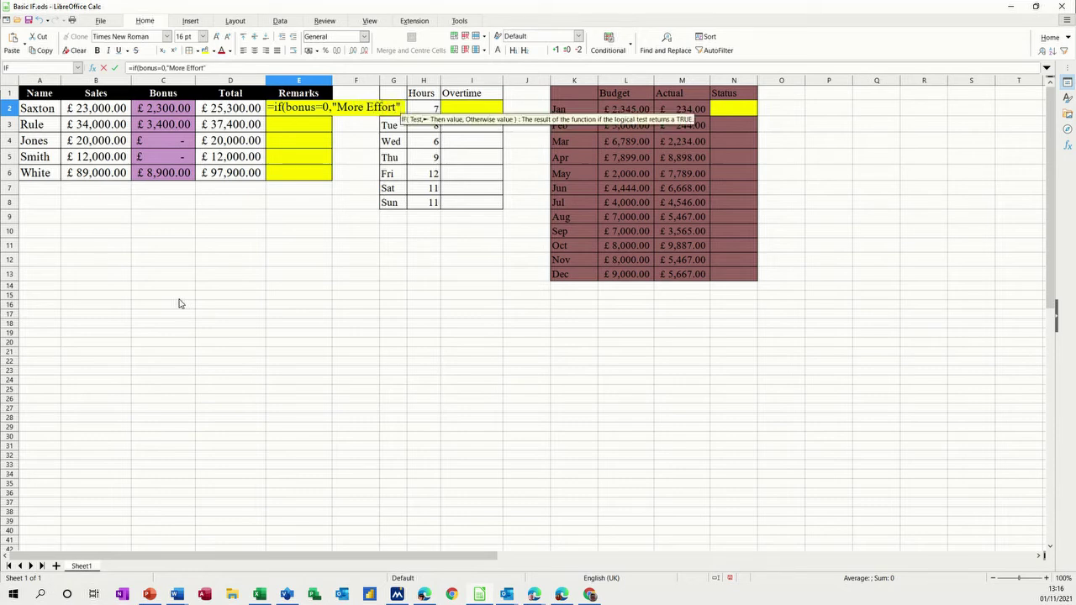
{"action": "type", "text": ","}
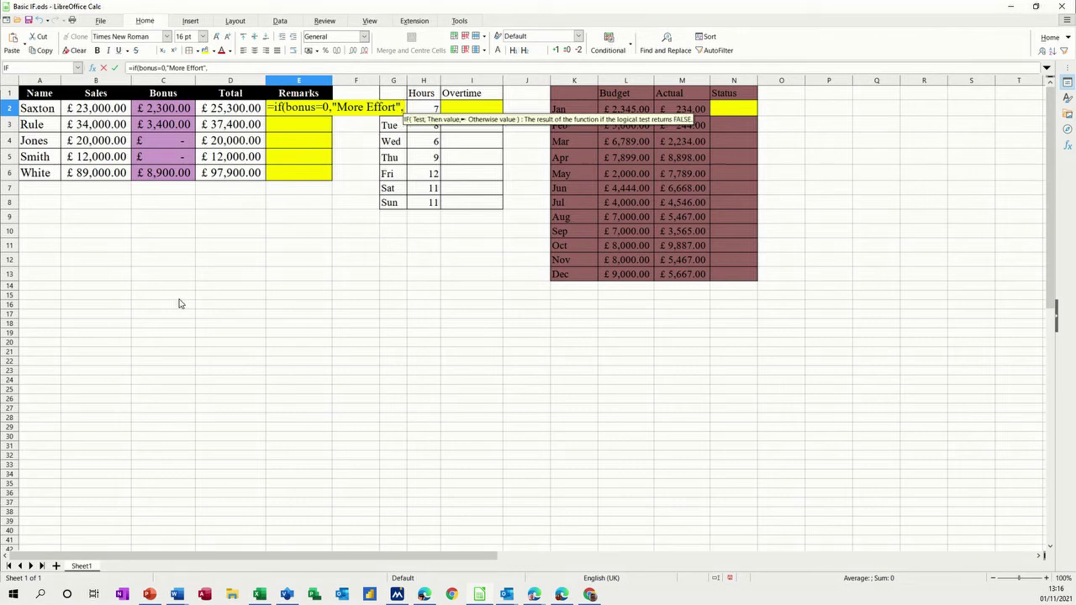
{"action": "type", "text": "\"We"}
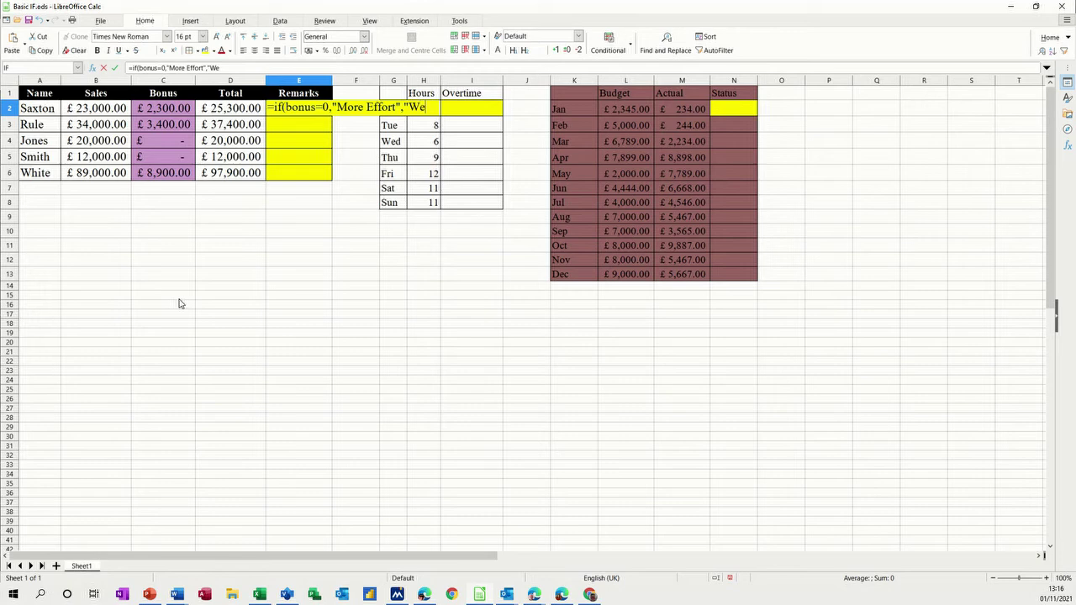
{"action": "type", "text": "ll Done\")"}
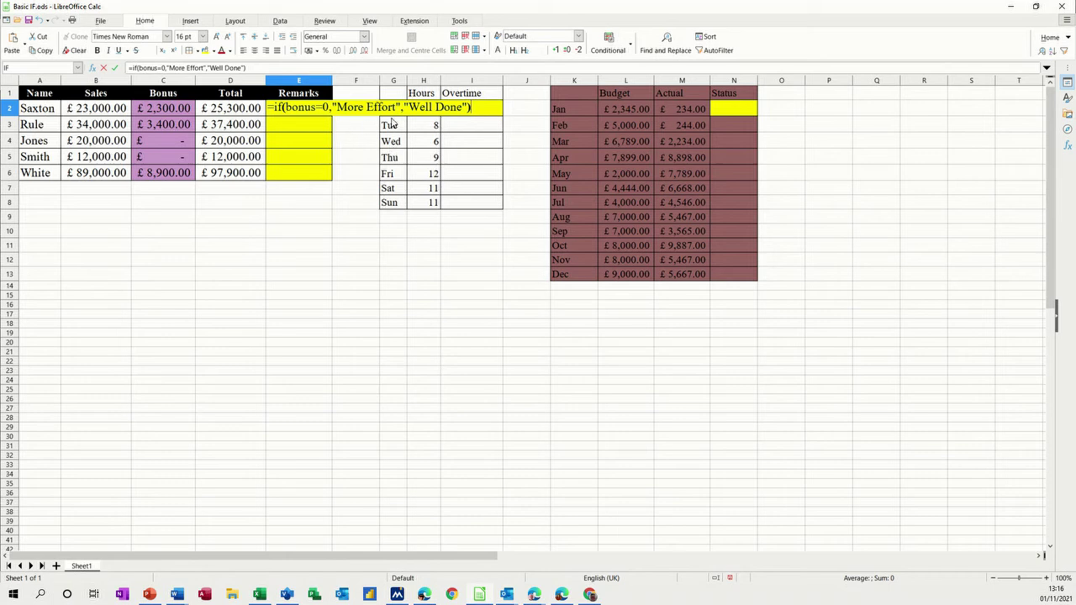
{"action": "left_click", "coordinate": [114, 67]}
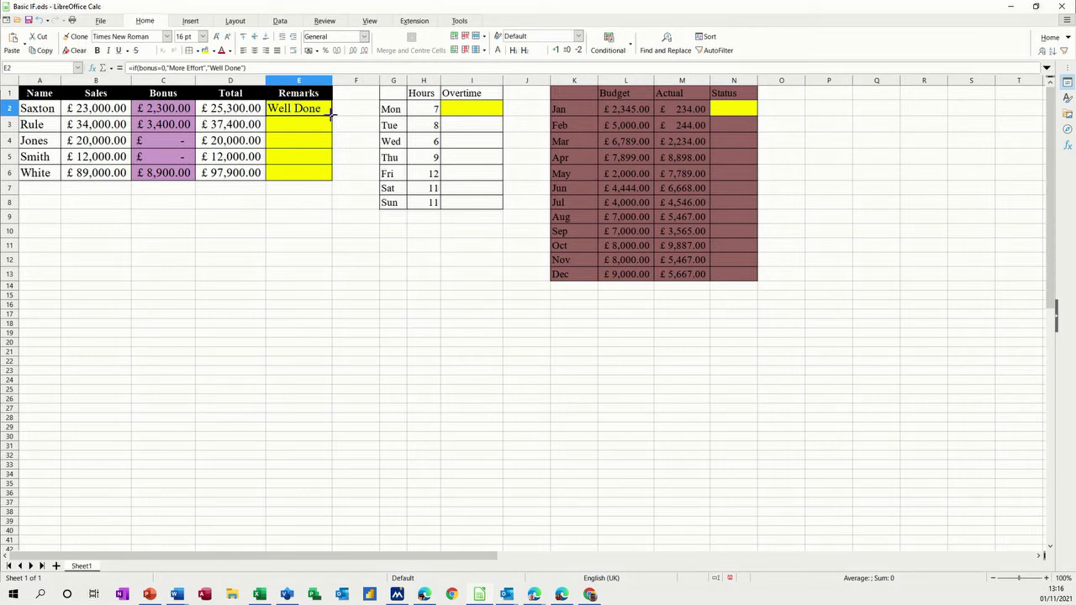
{"action": "left_click_drag", "start_coordinate": [332, 116], "coordinate": [328, 178]}
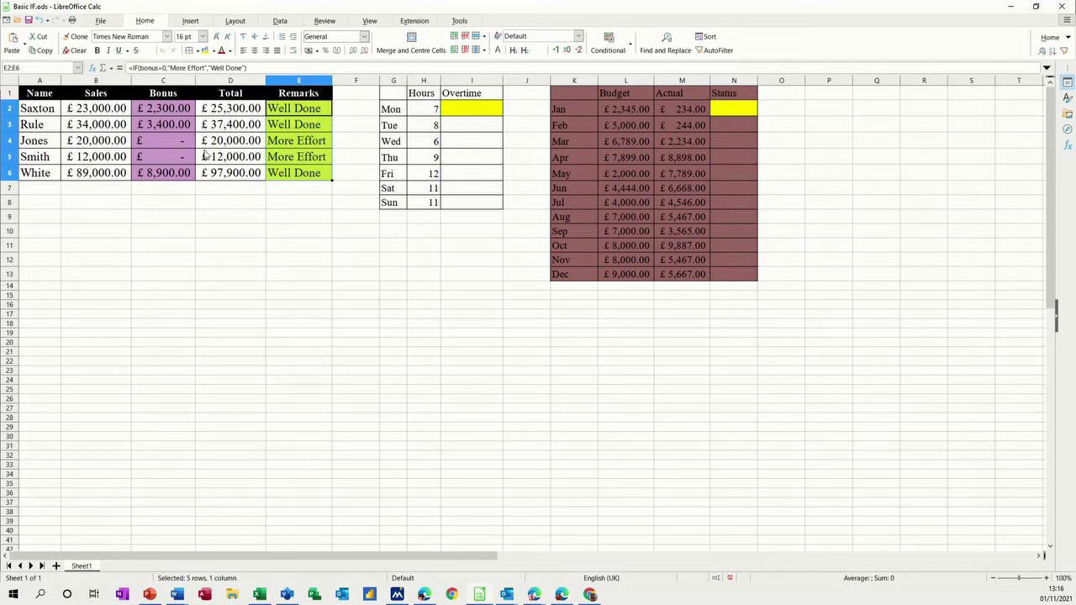
- Enter =if(H2>8,"Overtime","No Overtime") in Overtime cell I2 and fill it down to I8
{"action": "left_click", "coordinate": [468, 112]}
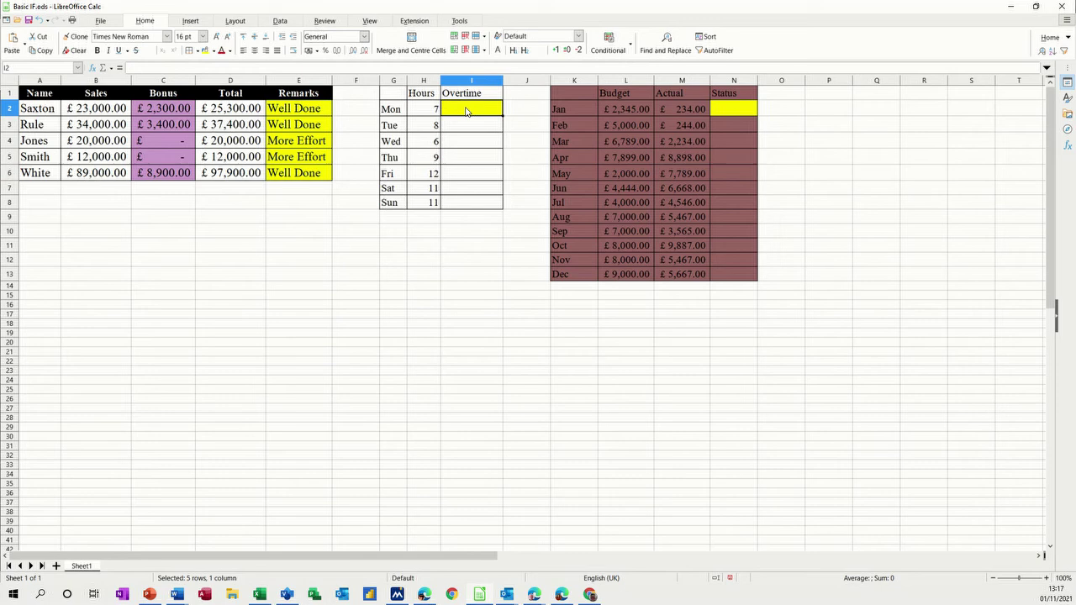
{"action": "type", "text": "=if("}
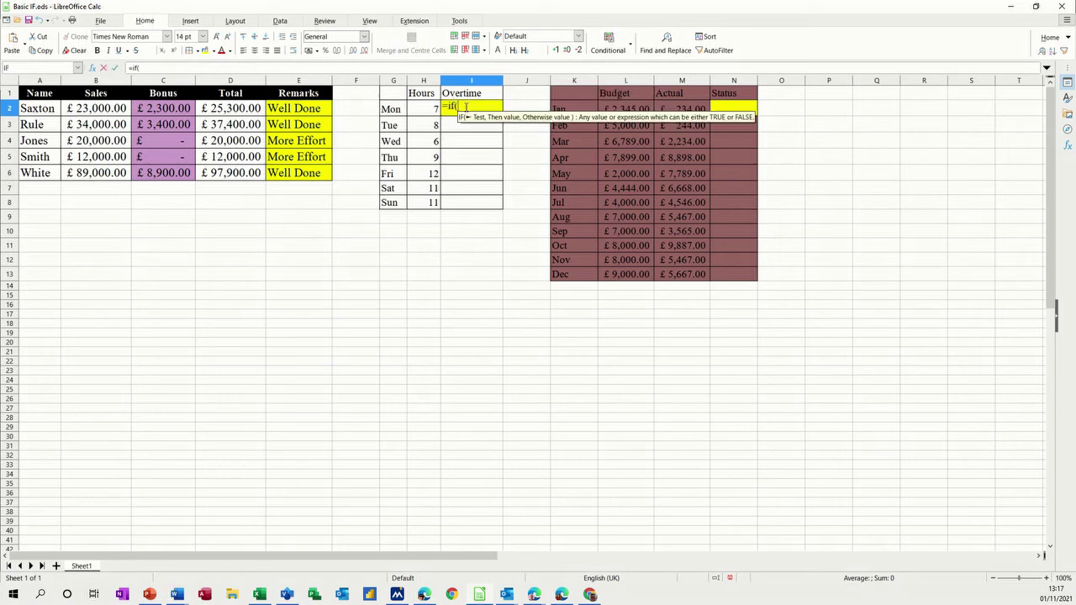
{"action": "left_click", "coordinate": [423, 111]}
{"action": "type", "text": ">8,"}
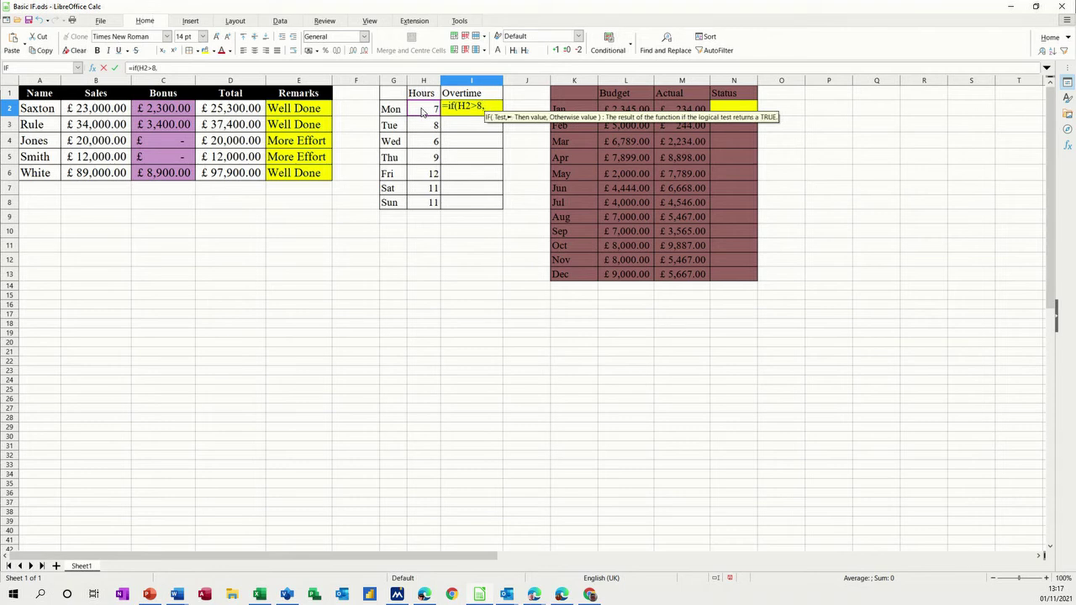
{"action": "type", "text": "\"Overtime"}
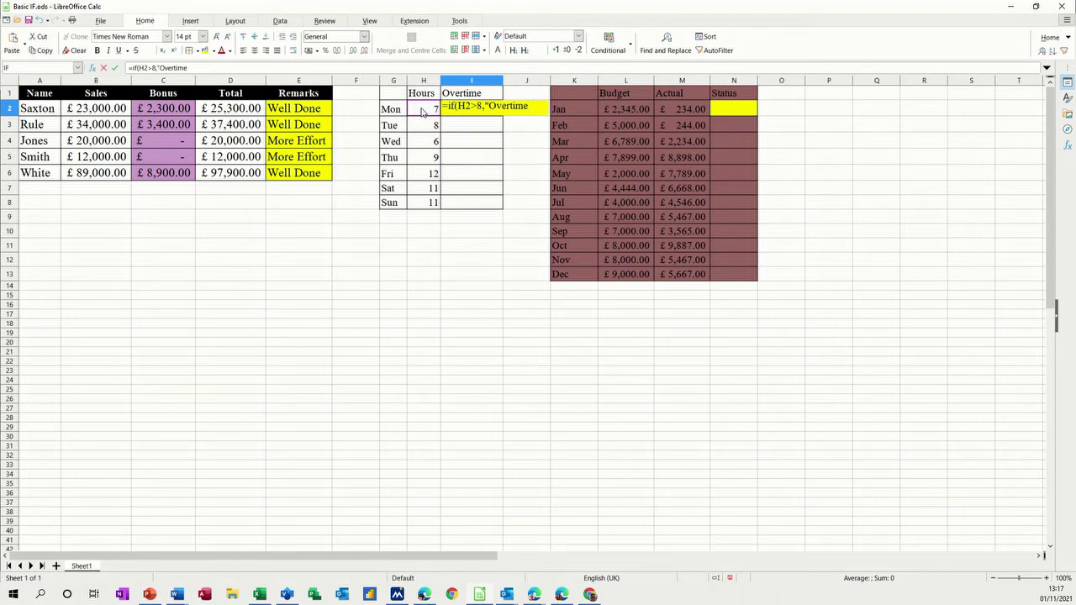
{"action": "type", "text": "\","}
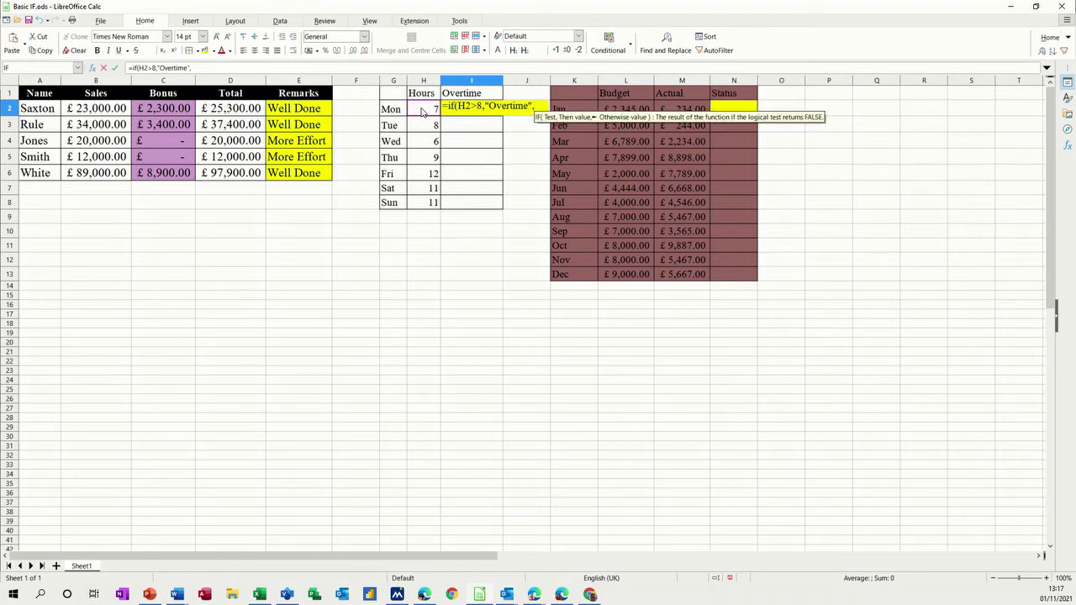
{"action": "type", "text": "\"No"}
{"action": "type", "text": " Overtime"}
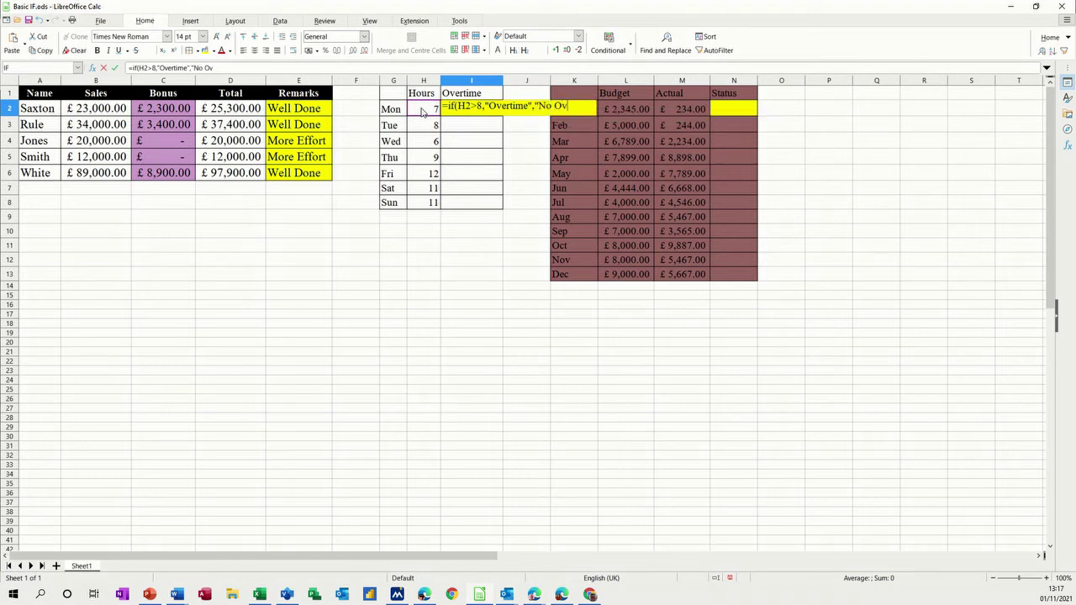
{"action": "type", "text": "\")"}
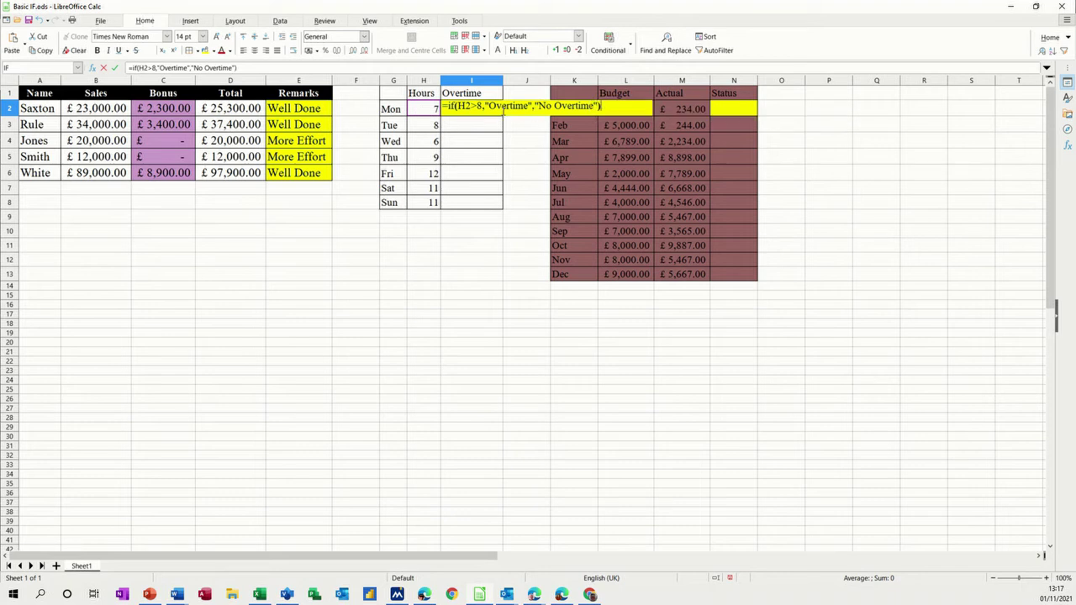
{"action": "left_click", "coordinate": [115, 67]}
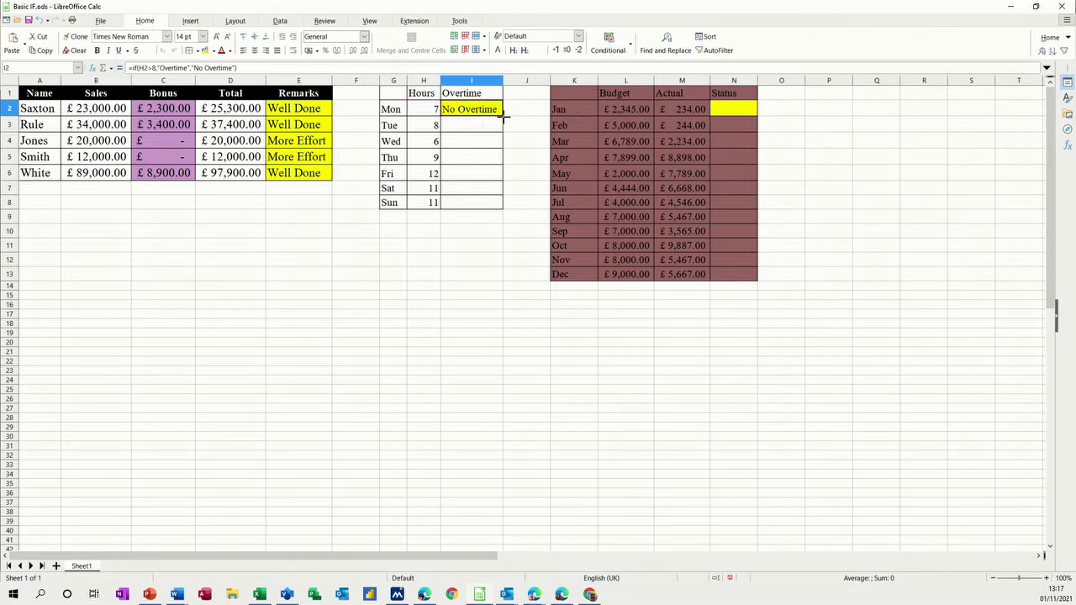
{"action": "left_click_drag", "start_coordinate": [502, 116], "coordinate": [500, 207]}
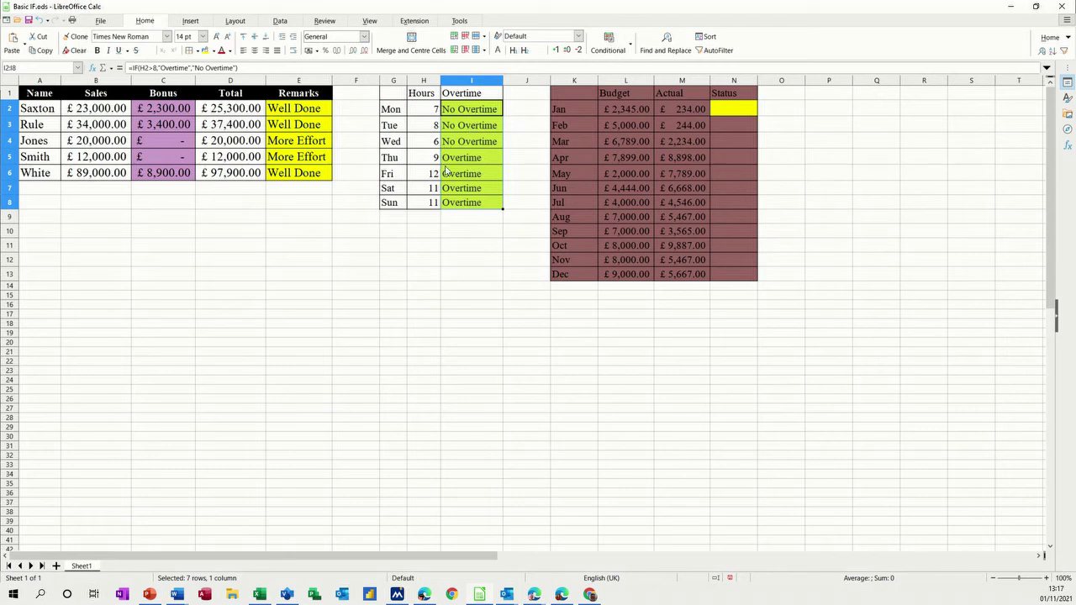
- Set Monday's hours in cell H2 to 9 to test the Overtime formula
{"action": "left_click", "coordinate": [416, 113]}
{"action": "type", "text": "9"}
{"action": "left_click", "coordinate": [468, 173]}
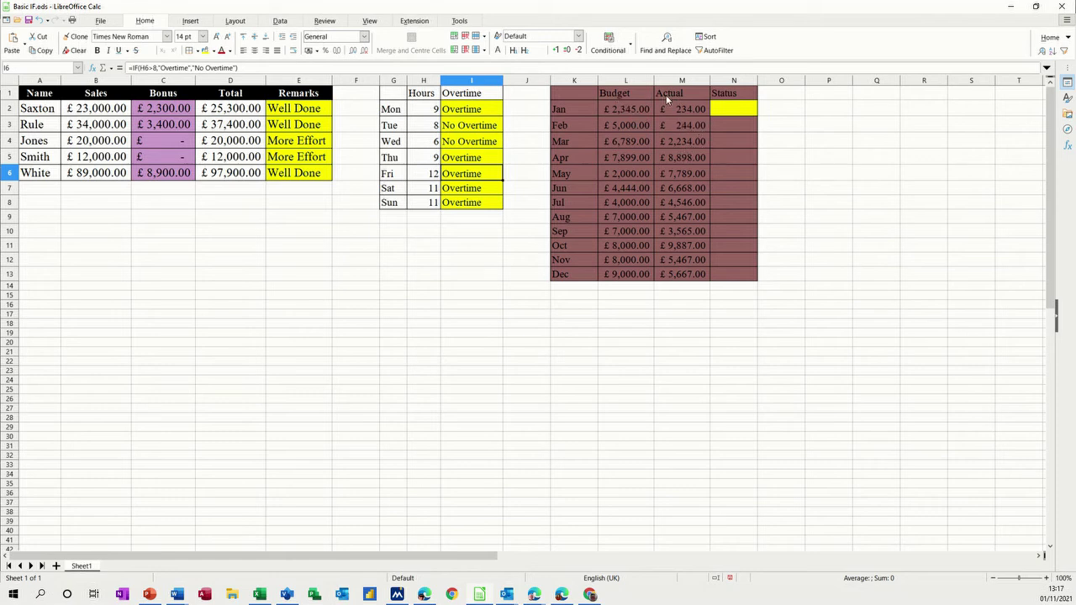
- Assign the range name budget to the Budget amounts in cells L2:L13
{"action": "left_click_drag", "start_coordinate": [619, 106], "coordinate": [621, 266]}
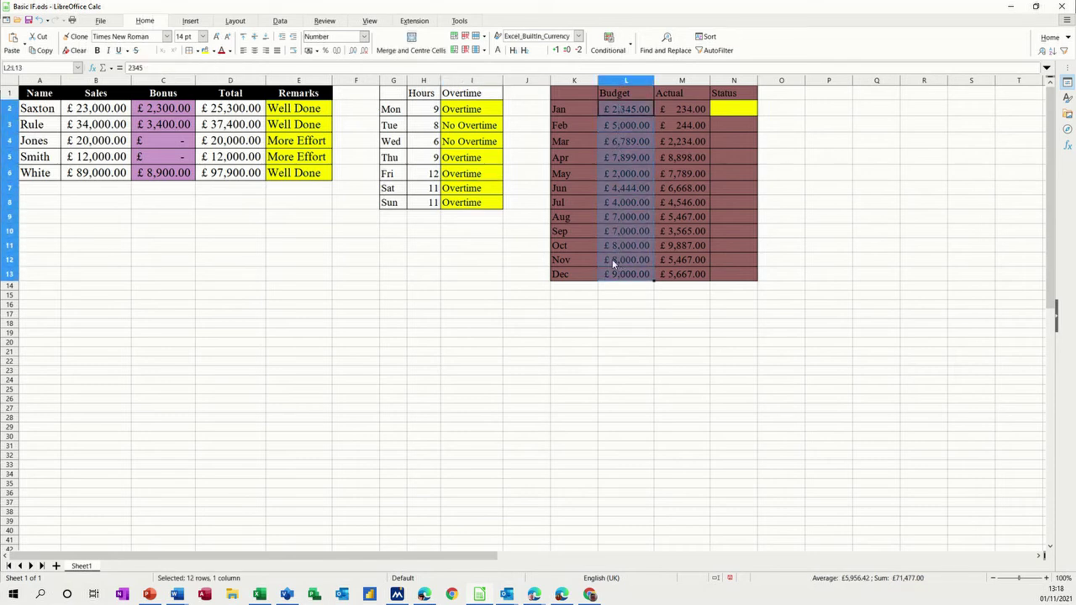
{"action": "left_click", "coordinate": [190, 21]}
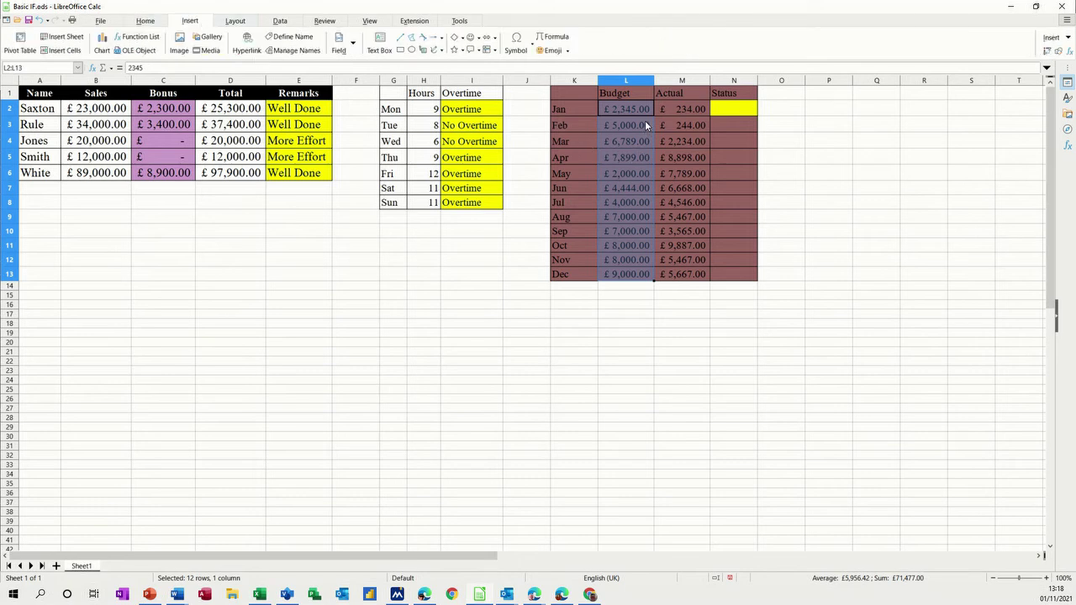
{"action": "left_click", "coordinate": [41, 69]}
{"action": "type", "text": "budget"}
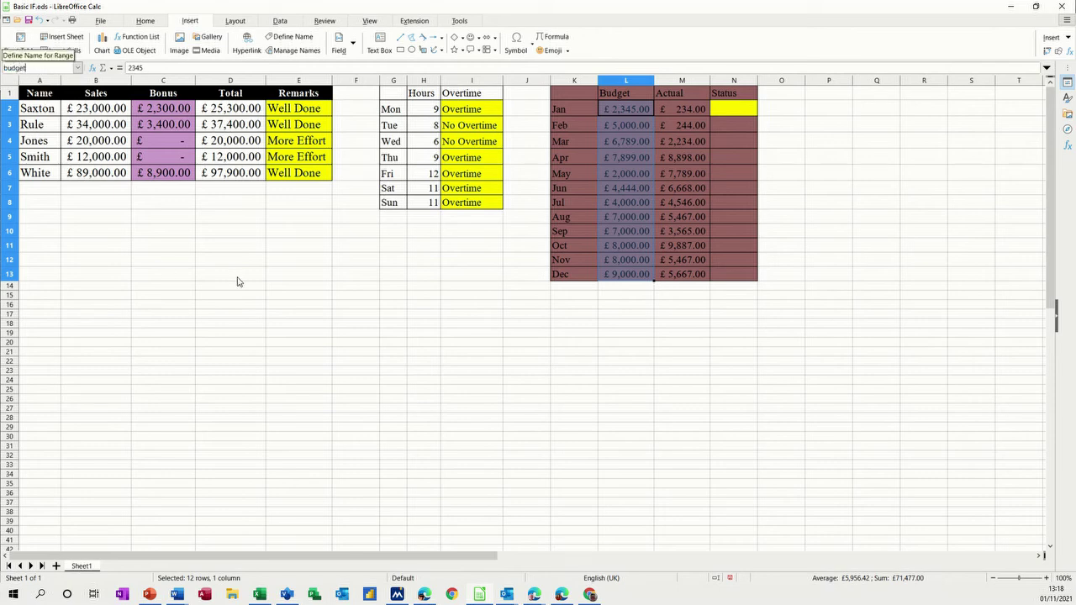
{"action": "key", "text": "Return"}
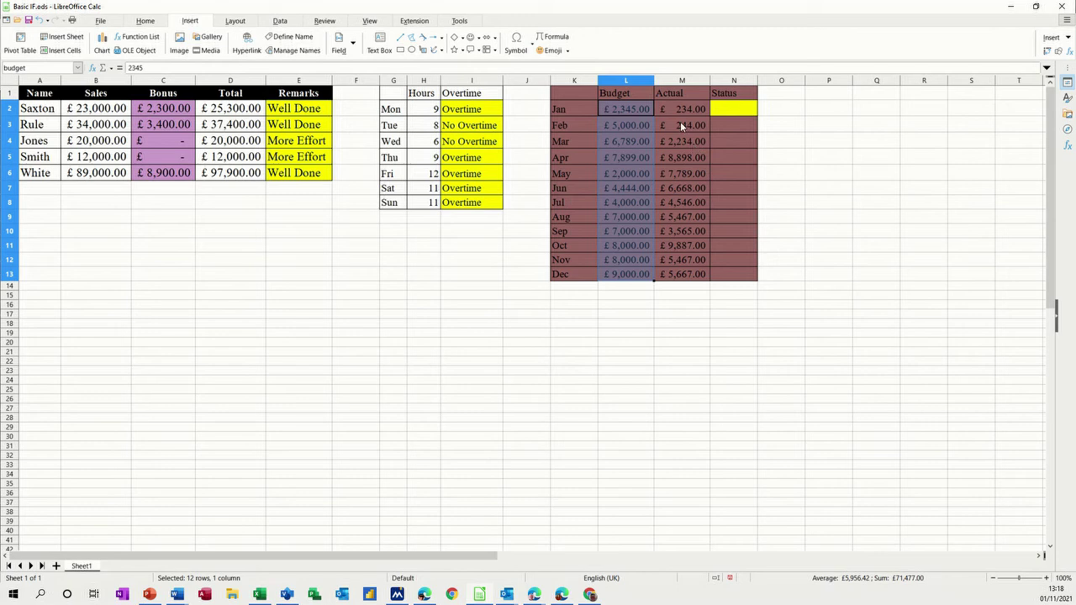
- Assign the range name actual to the Actual amounts in cells M2:M13
{"action": "left_click_drag", "start_coordinate": [674, 110], "coordinate": [669, 274]}
{"action": "left_click", "coordinate": [40, 68]}
{"action": "type", "text": "actual"}
{"action": "key", "text": "Return"}
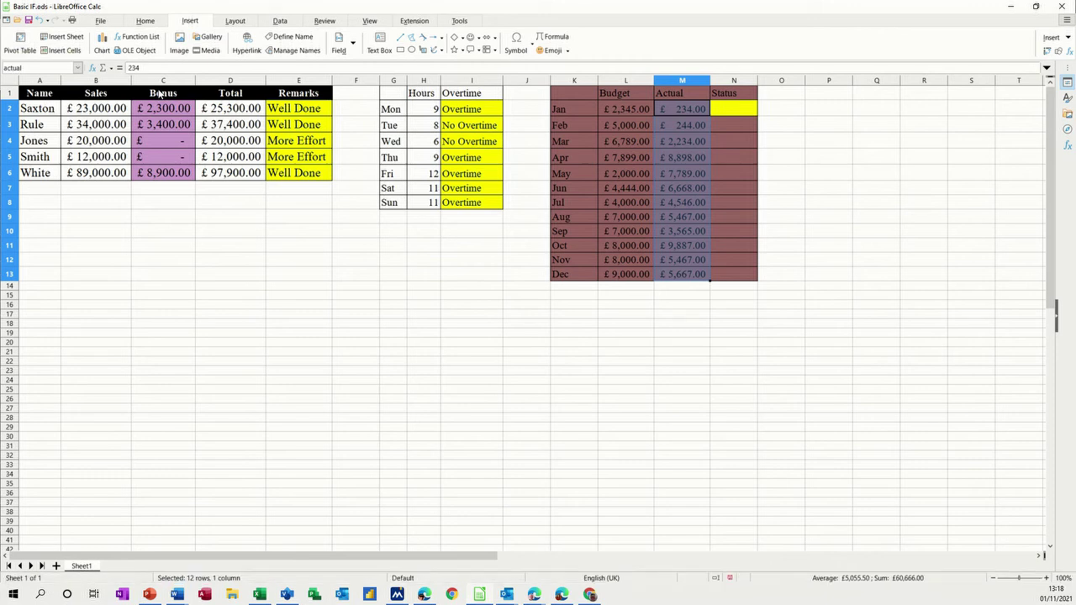
- Enter =if(actual>budget,"Over Budget","Within Budget") in January's Status cell N2
{"action": "left_click", "coordinate": [720, 111]}
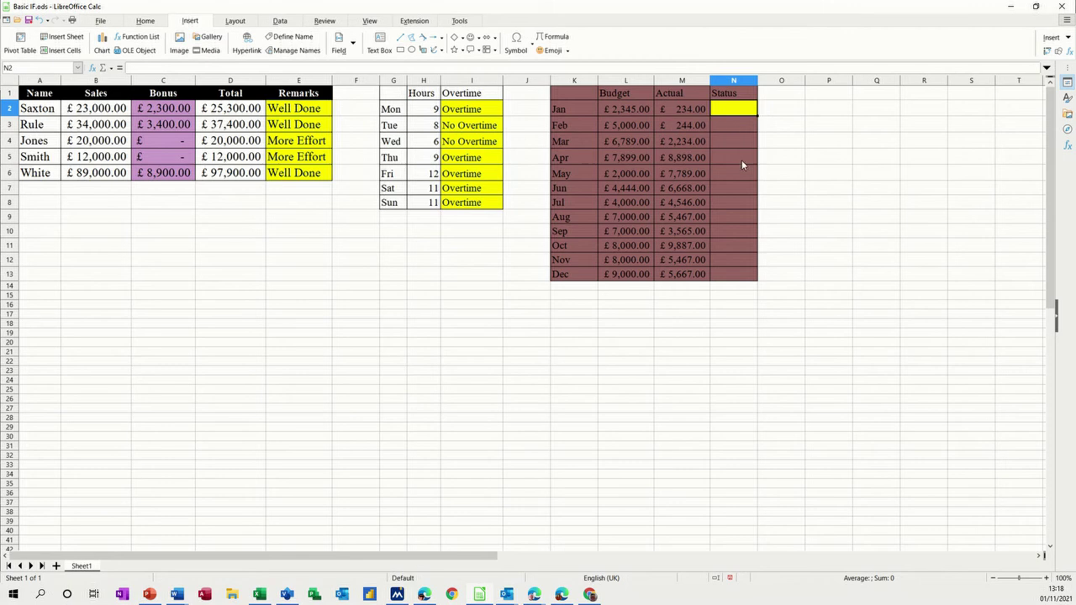
{"action": "type", "text": "="}
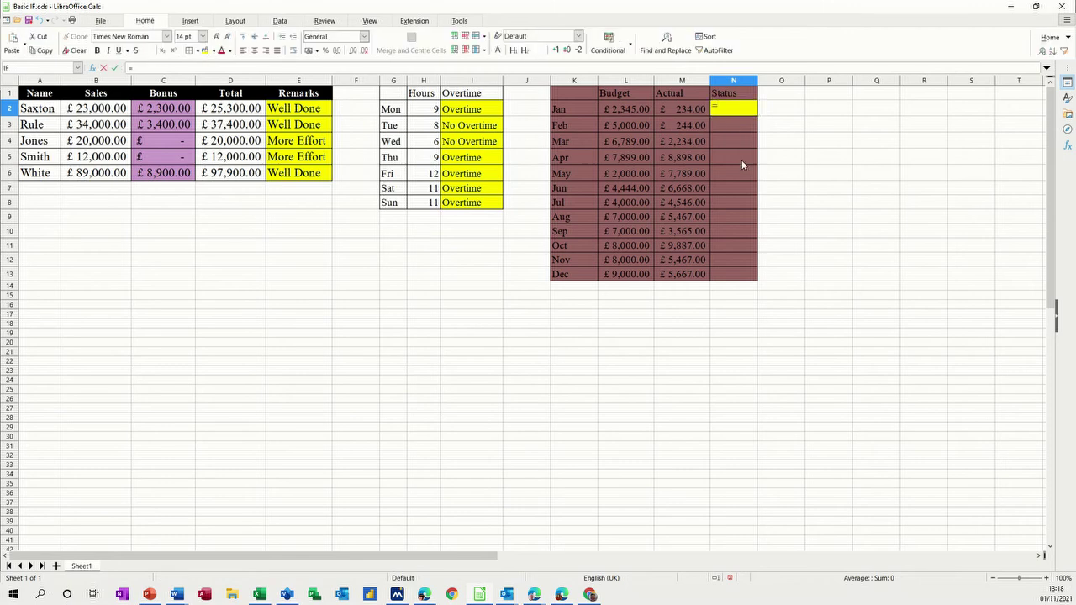
{"action": "type", "text": "if("}
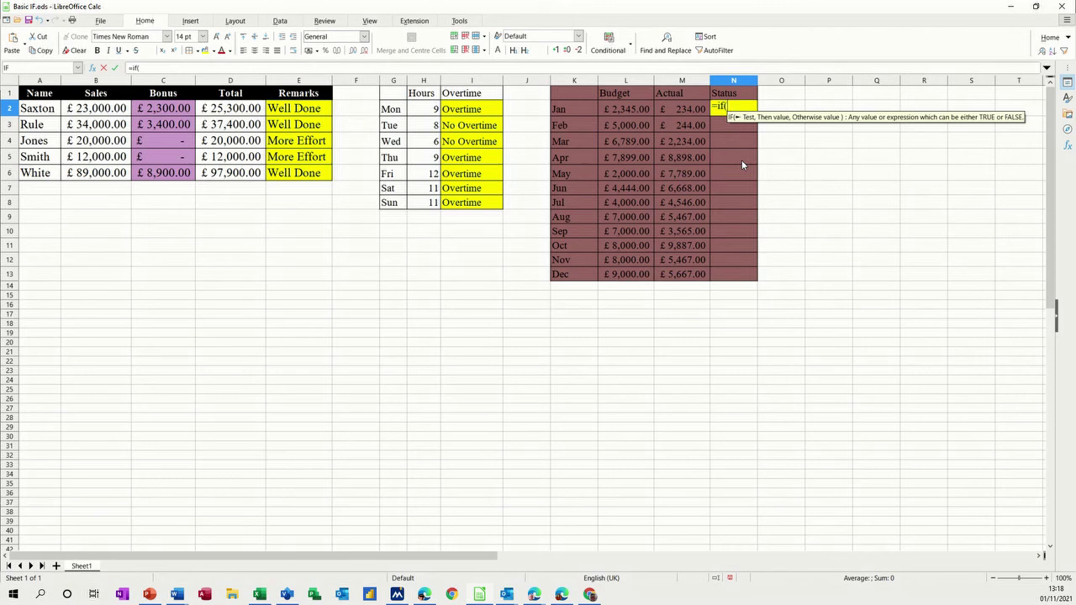
{"action": "type", "text": "a"}
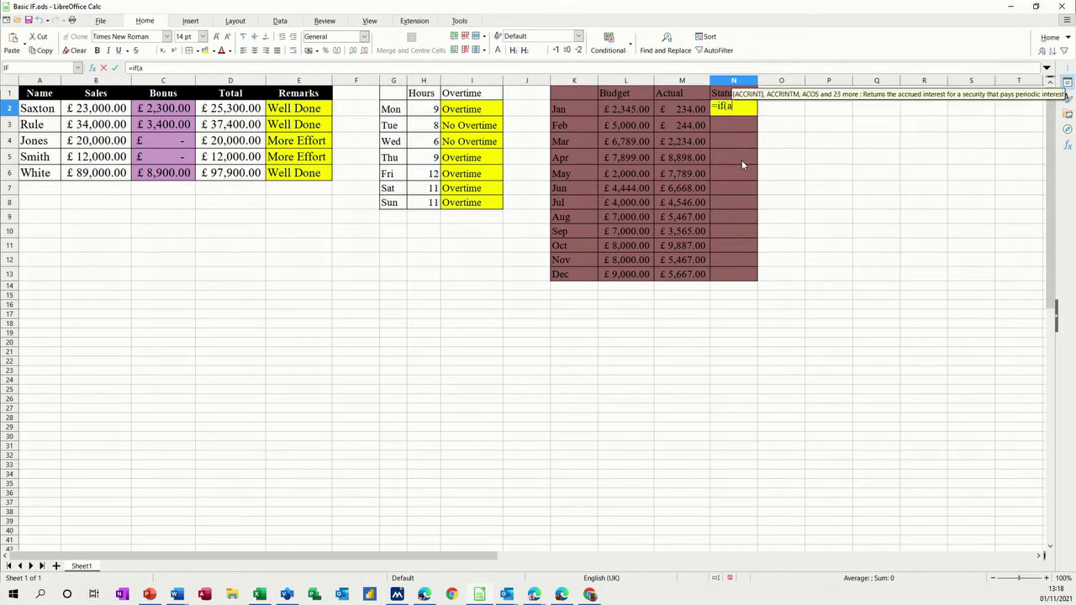
{"action": "type", "text": "ctual"}
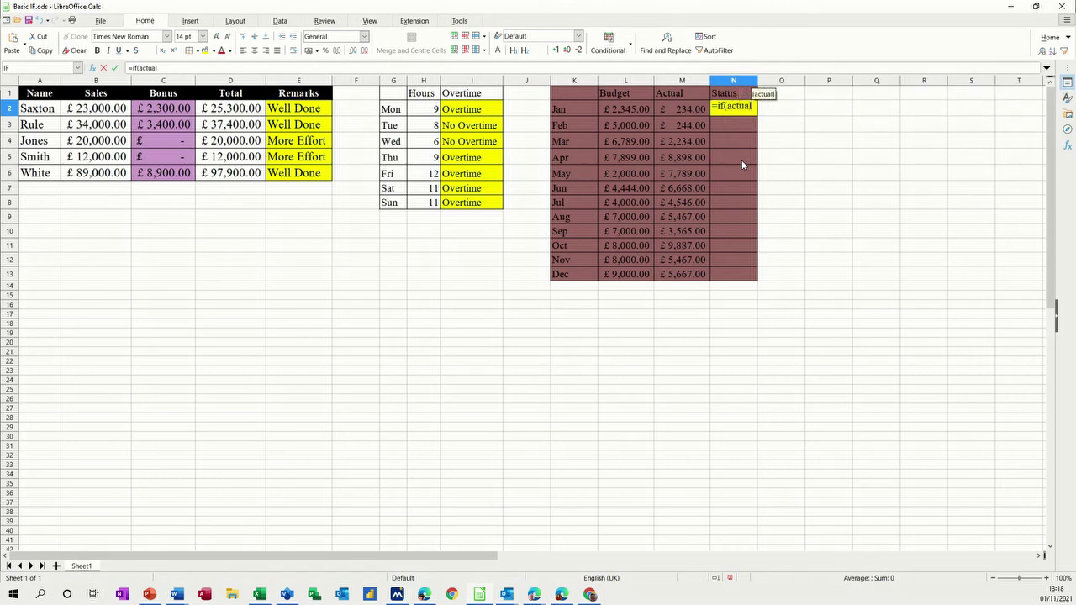
{"action": "type", "text": ">budget"}
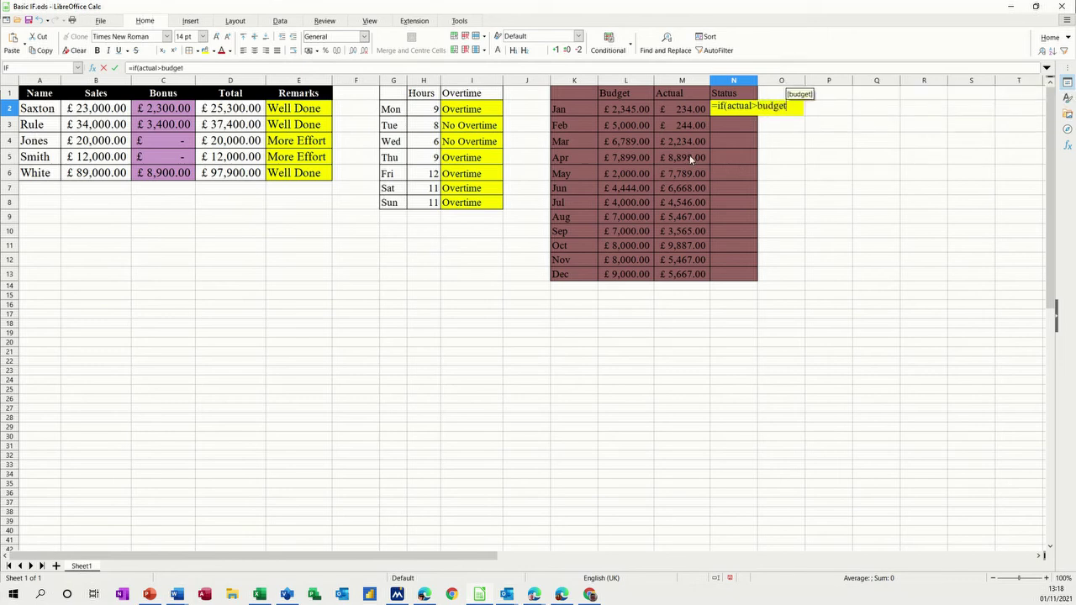
{"action": "type", "text": ","}
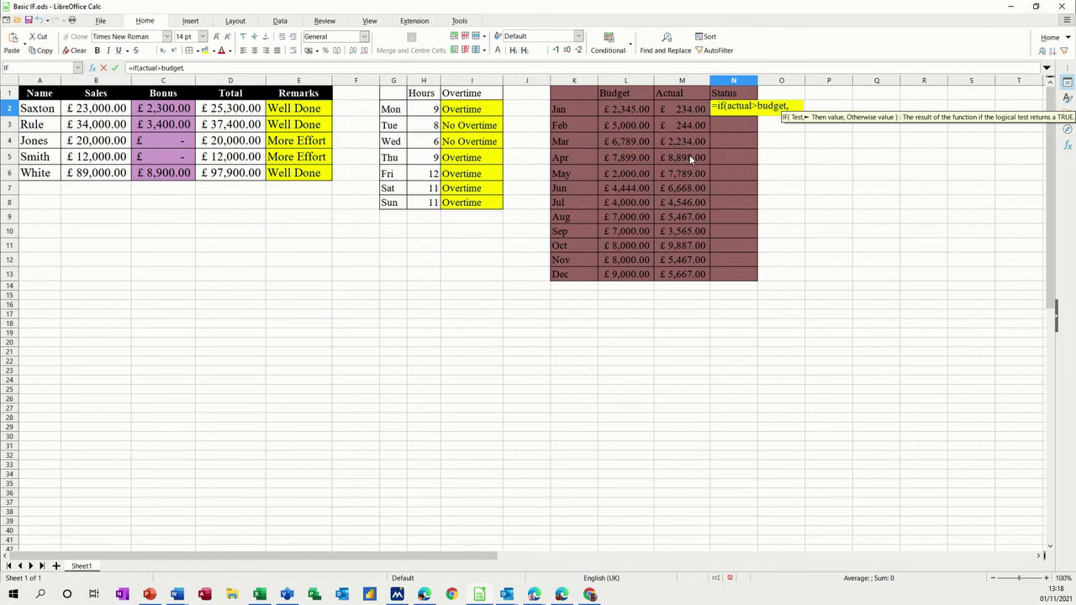
{"action": "type", "text": "\"Over Budget\","}
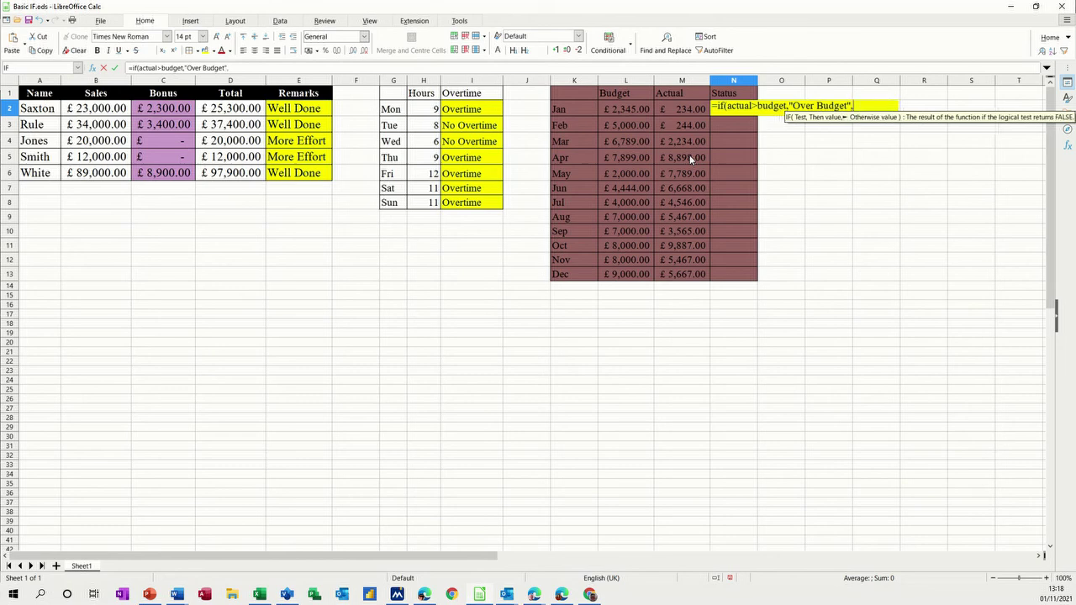
{"action": "type", "text": "\""}
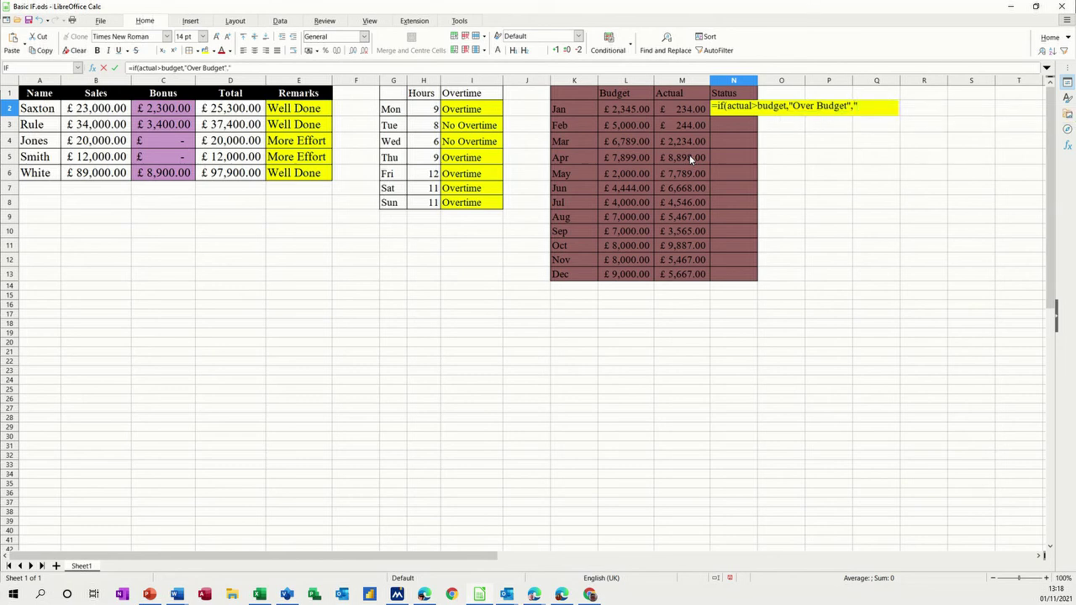
{"action": "type", "text": "Within Budget\")"}
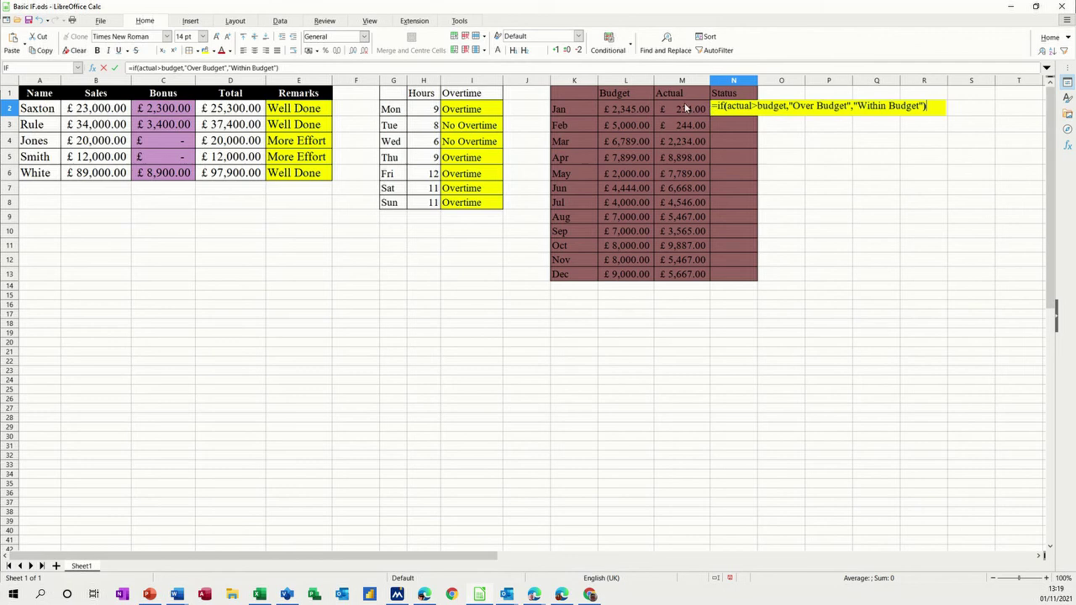
{"action": "left_click", "coordinate": [116, 69]}
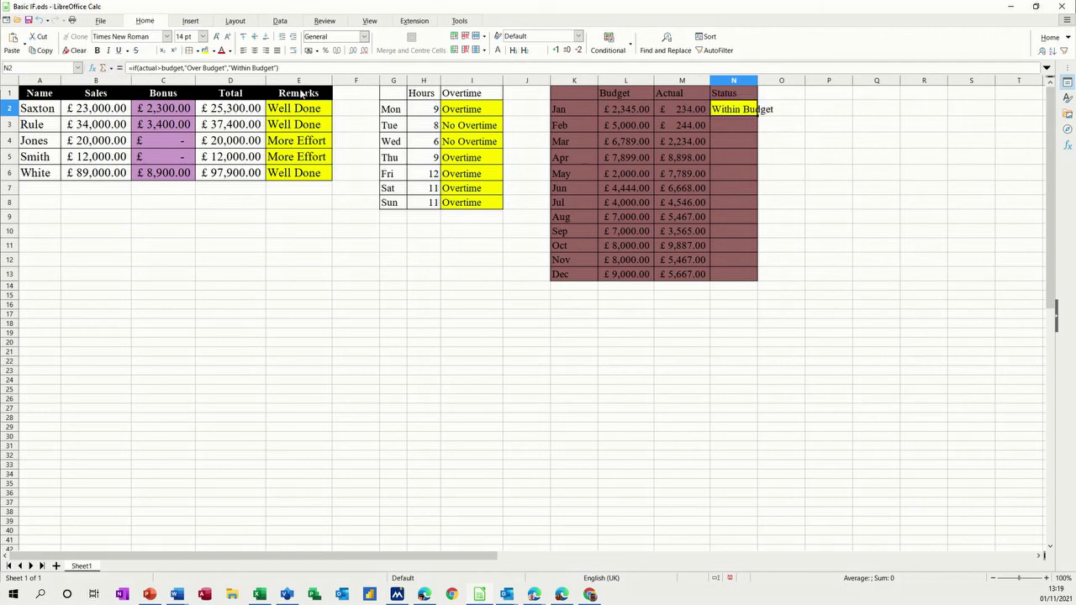
- Fill the Status formula from N2 down to N13 and fit column N's width to its contents
{"action": "double_click", "coordinate": [756, 117]}
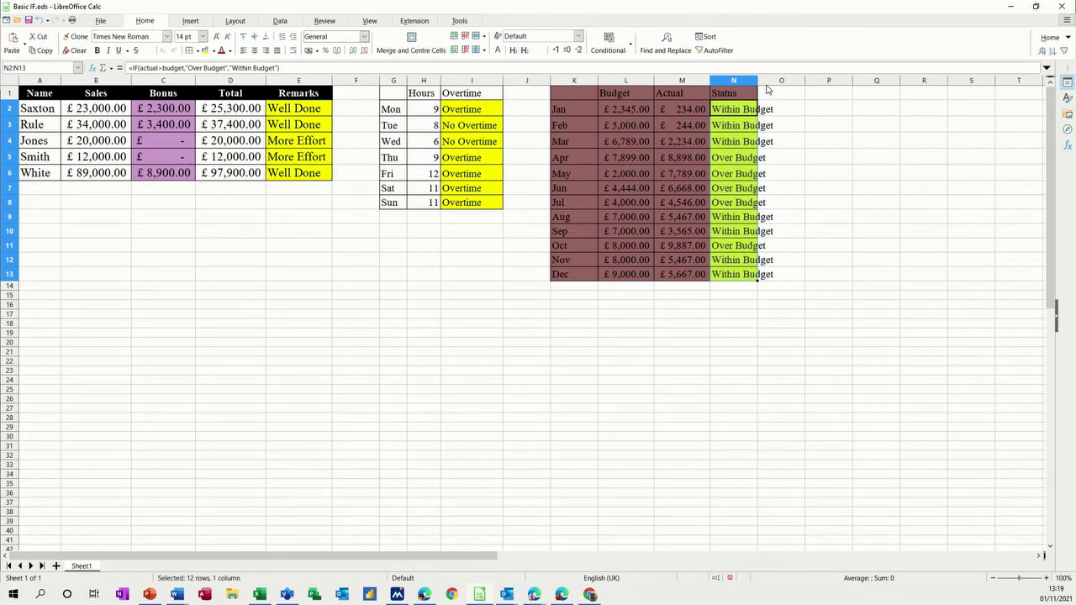
{"action": "double_click", "coordinate": [757, 80]}
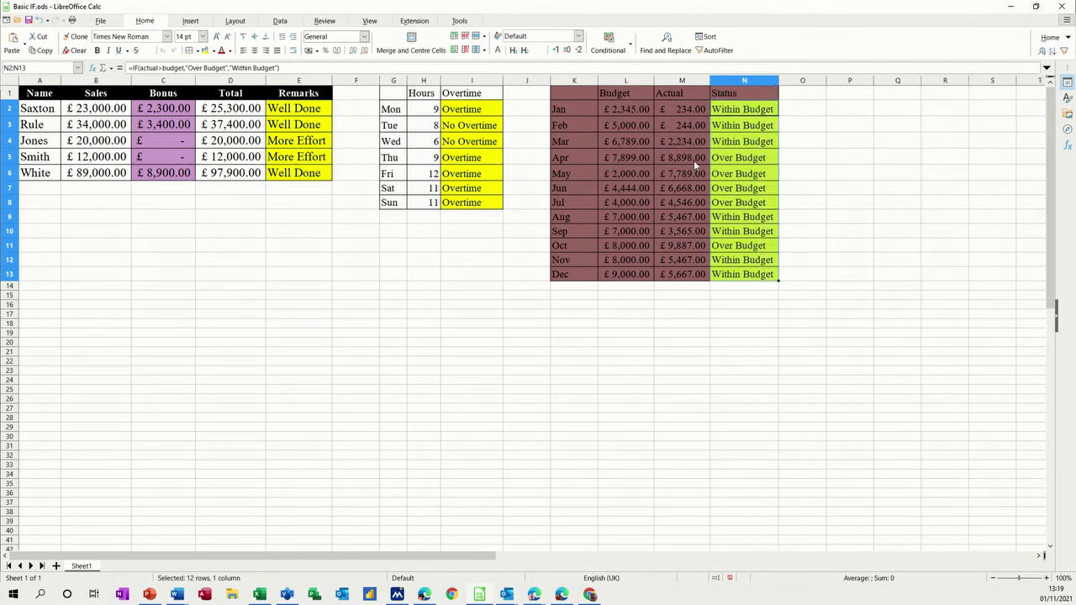
- Compare April's Actual and Budget amounts with its Status in row 5
{"action": "left_click", "coordinate": [665, 159]}
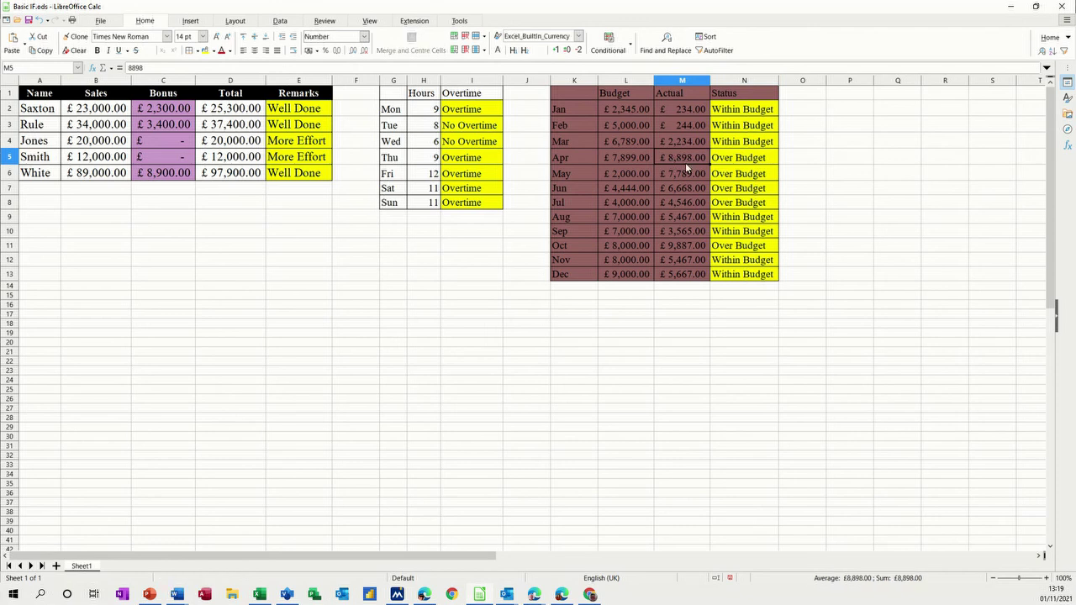
{"action": "left_click", "coordinate": [625, 160]}
{"action": "left_click", "coordinate": [732, 159]}
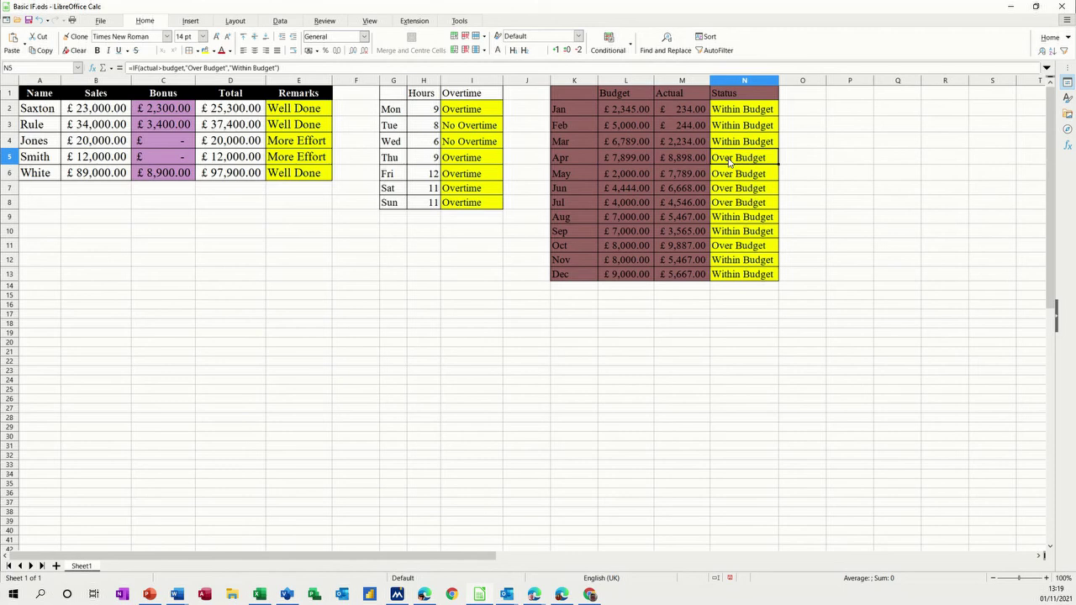